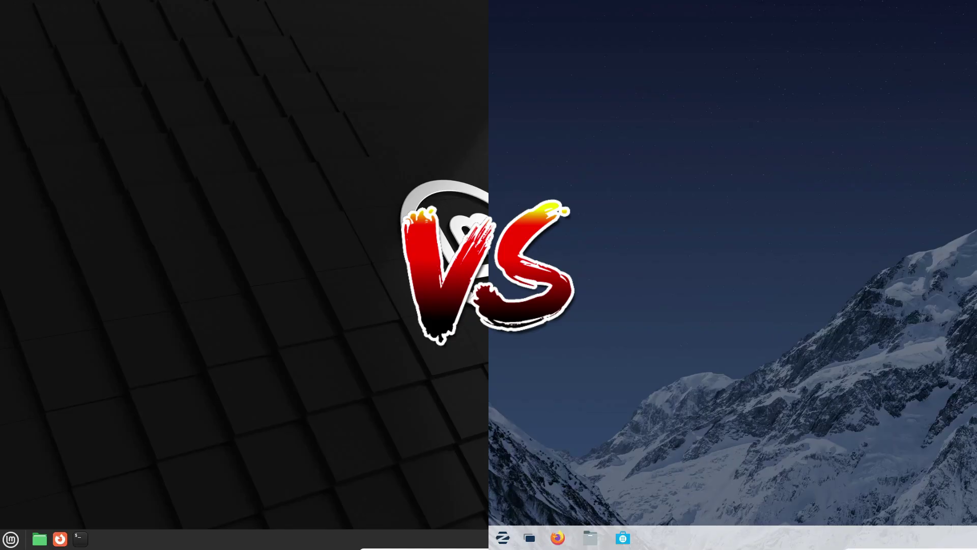
# Browse the installed application categories on Linux Mint and open System Settings.
pyautogui.click(11, 539)
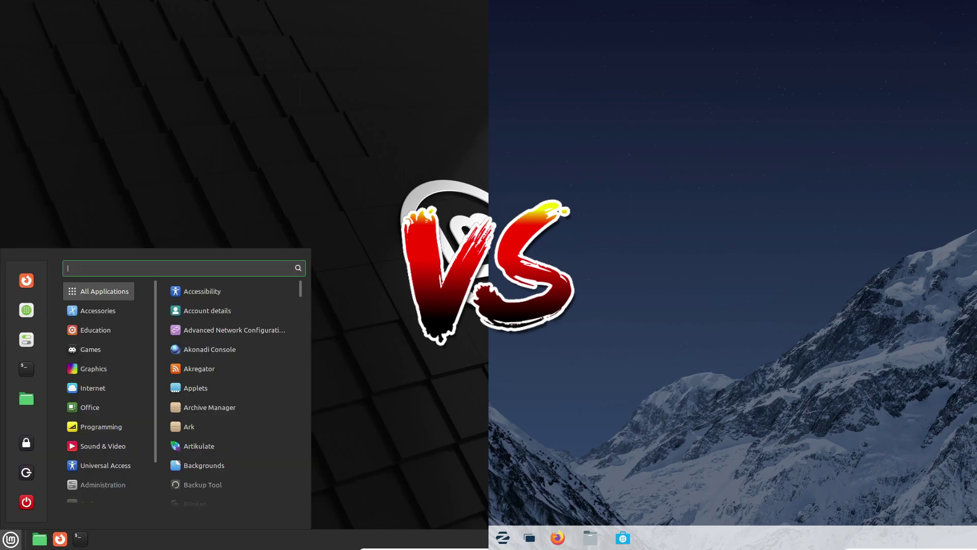
pyautogui.press('Up')
pyautogui.press('Down')
pyautogui.press('Down')
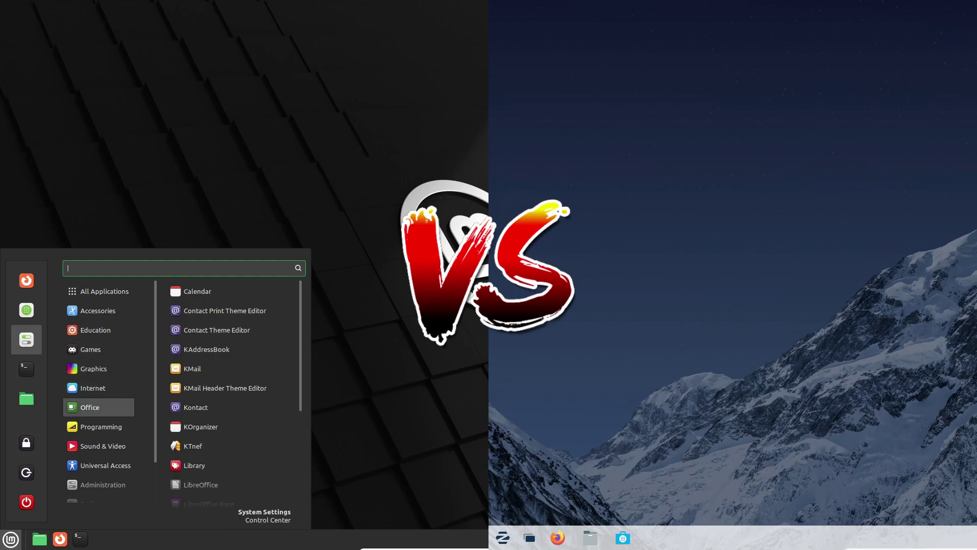
pyautogui.click(26, 340)
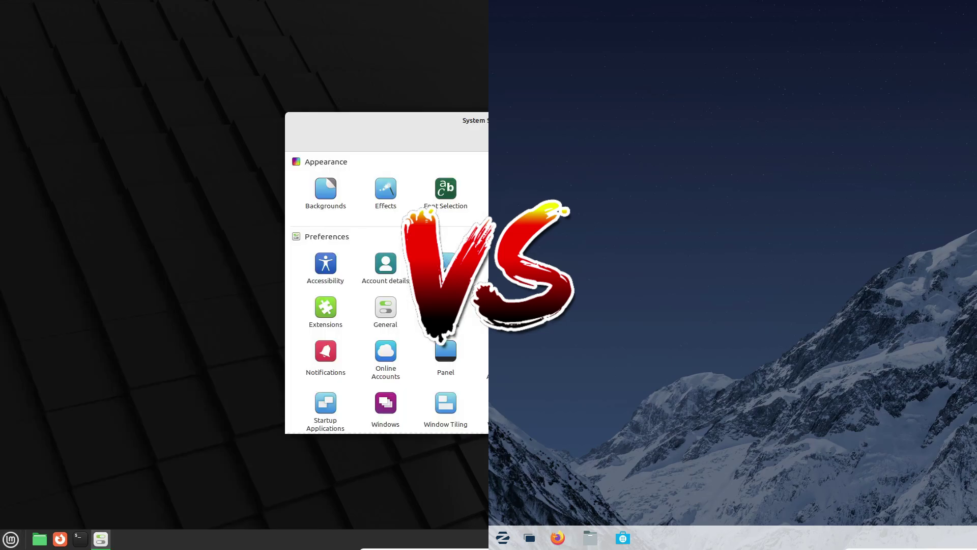
# Switch to the Zorin OS desktop, open Settings to view the system details, and close the window.
pyautogui.click(503, 538)
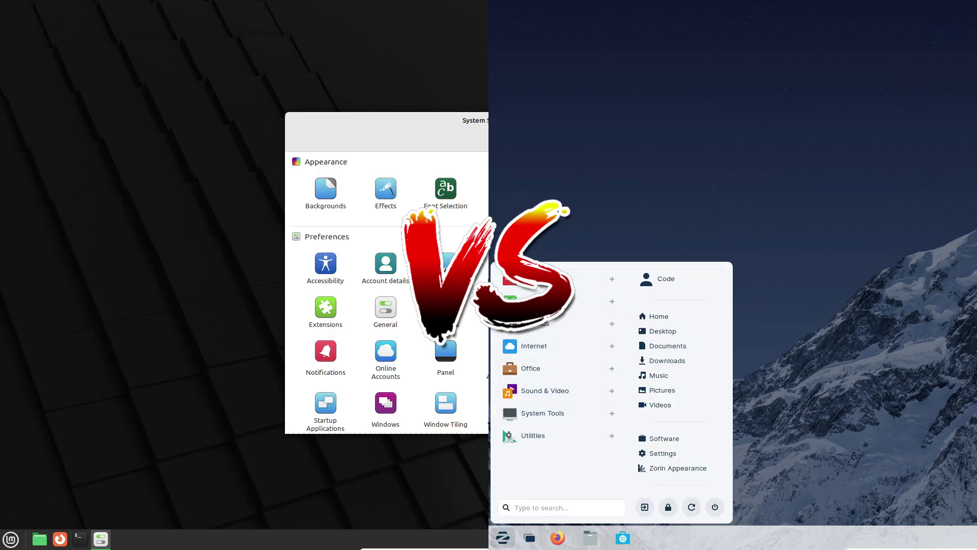
pyautogui.press('Return')
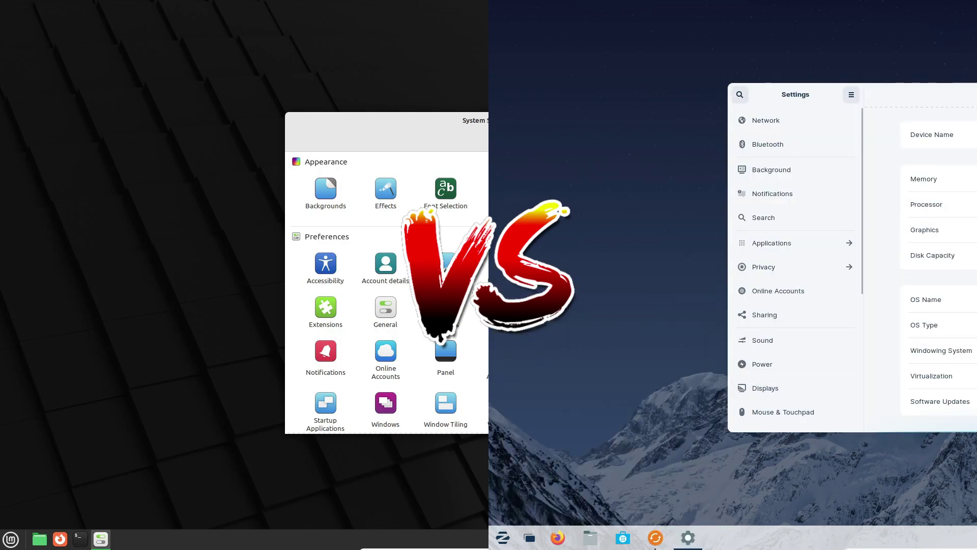
pyautogui.hotkey('alt', 'F4')
pyautogui.hotkey('alt', 'F4')
# Open a terminal on Zorin OS, run neofetch to show the system information, and close the terminal.
pyautogui.press('super')
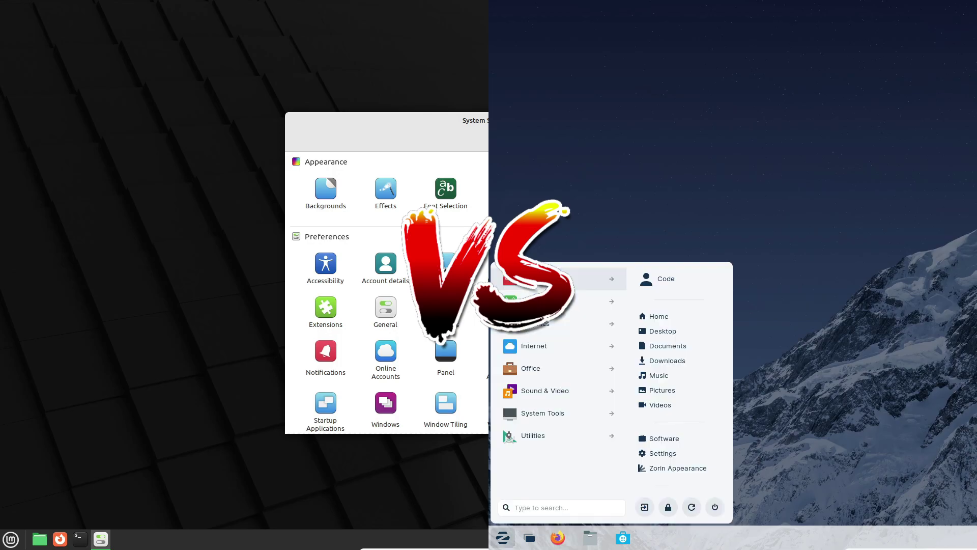
pyautogui.write('ter')
pyautogui.press('Return')
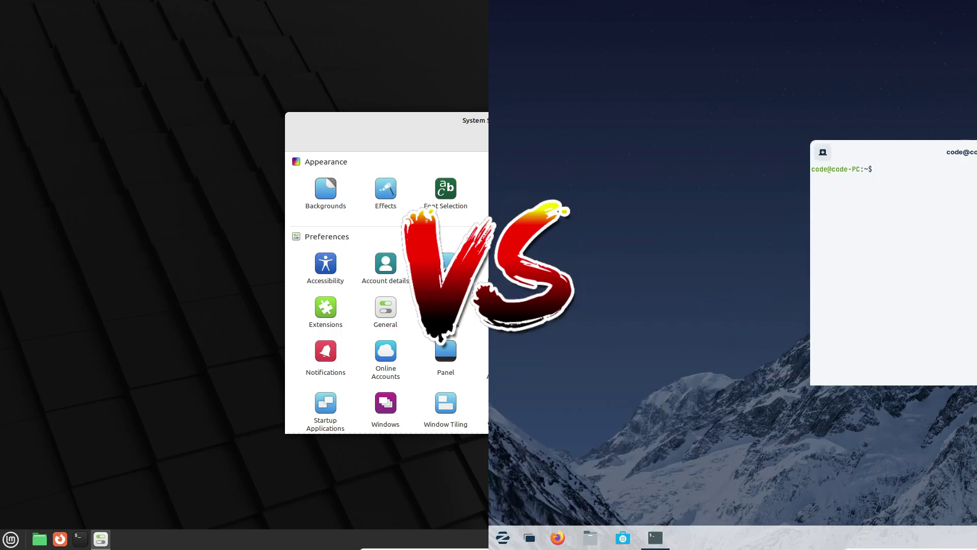
pyautogui.write('neofetch')
pyautogui.press('Return')
pyautogui.scroll(1, 894, 275)
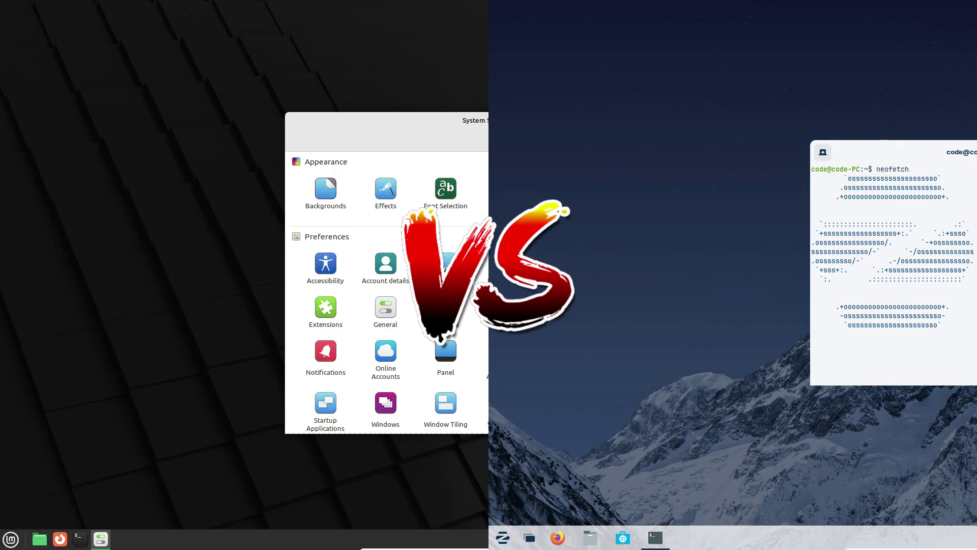
pyautogui.hotkey('alt', 'F4')
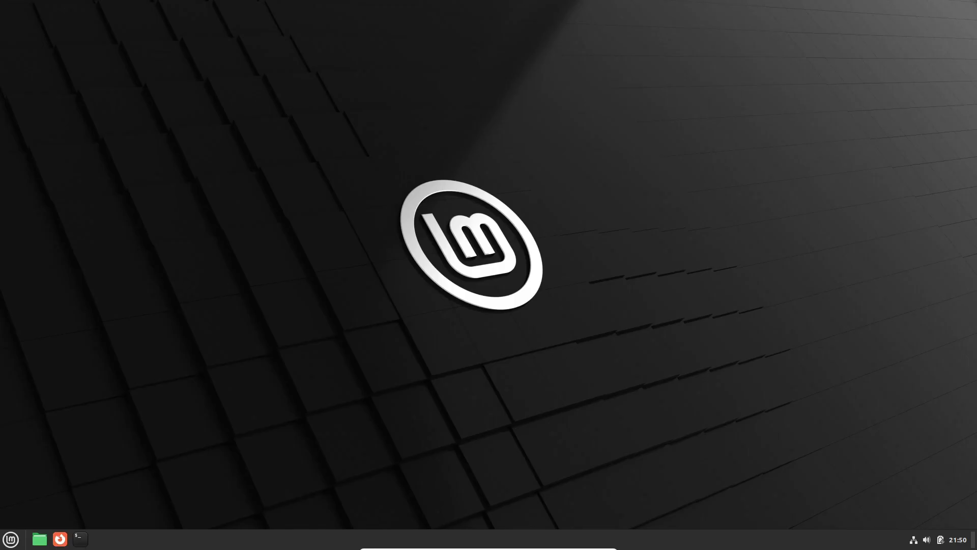
# Switch to the Linux Mint desktop and open the Themes settings in System Settings.
pyautogui.press('super')
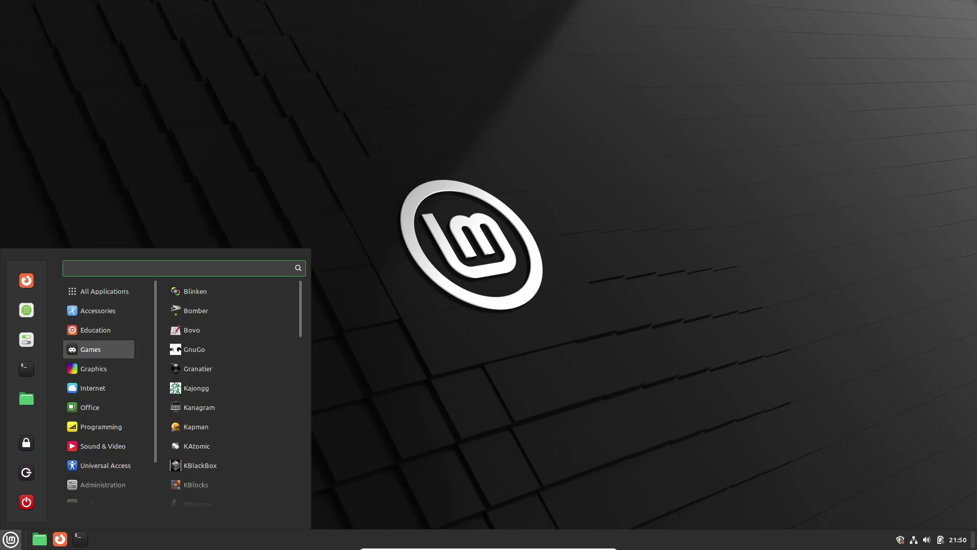
pyautogui.click(26, 339)
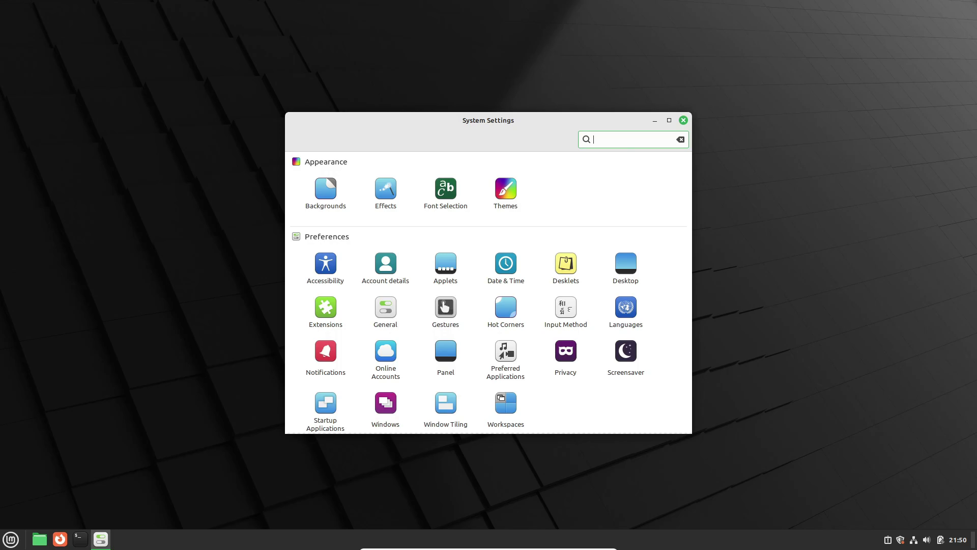
pyautogui.scroll(-1, 488, 292)
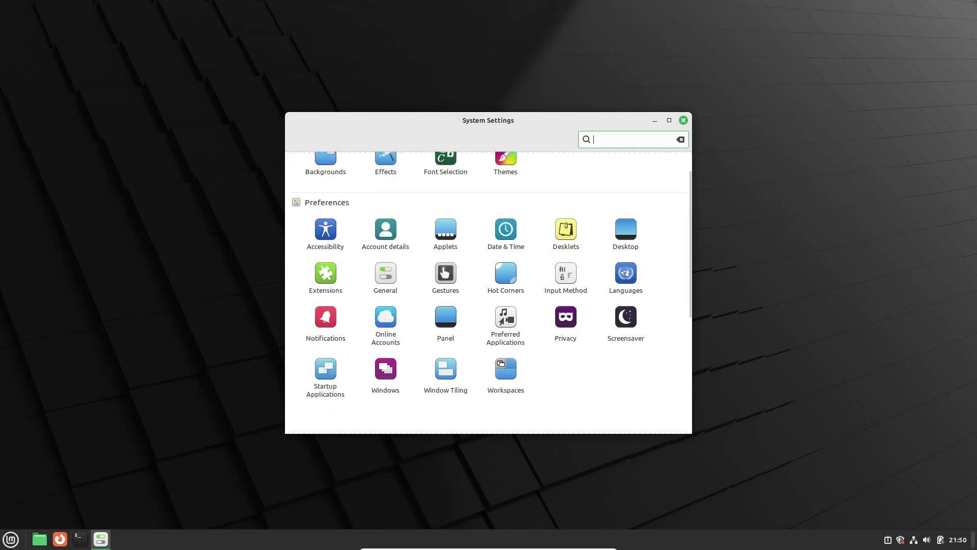
pyautogui.scroll(1, 488, 292)
pyautogui.click(506, 193)
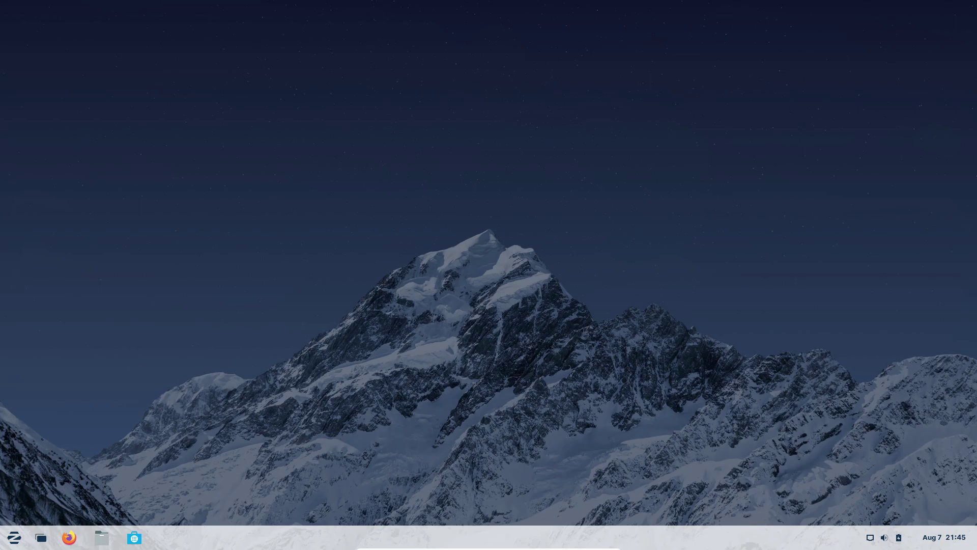
pyautogui.click(15, 537)
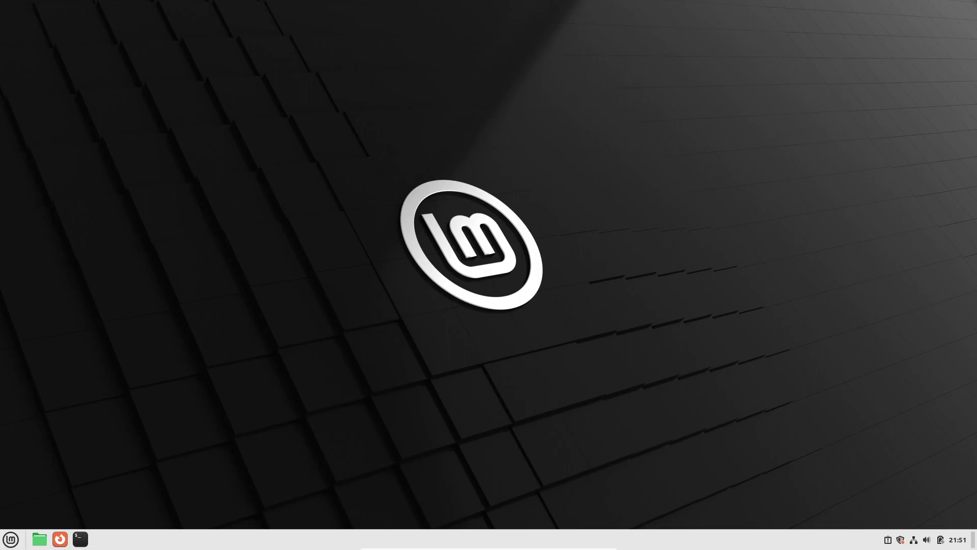
# Search the web for "linux mint" in Firefox on Linux Mint, open the site's Download page and review the available editions.
pyautogui.write('linux mint')
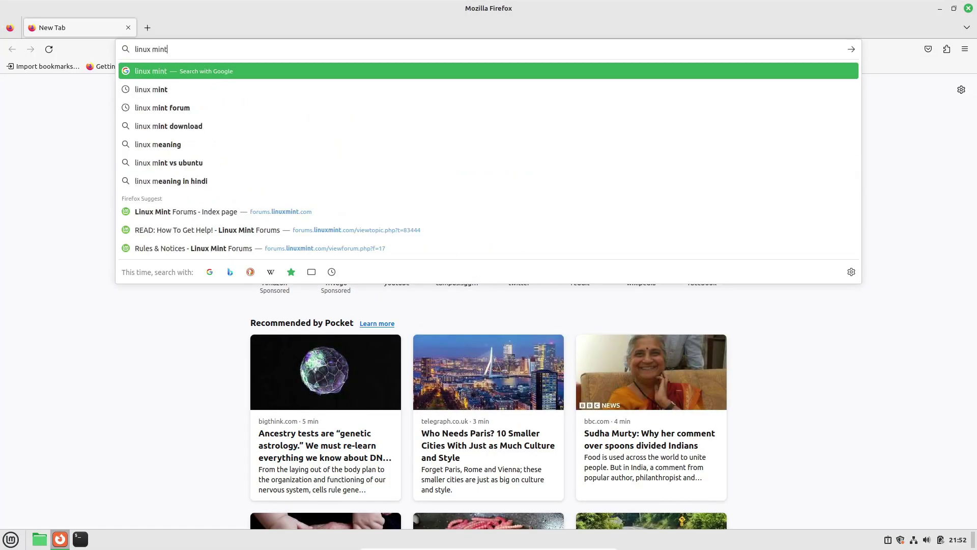
pyautogui.press('Return')
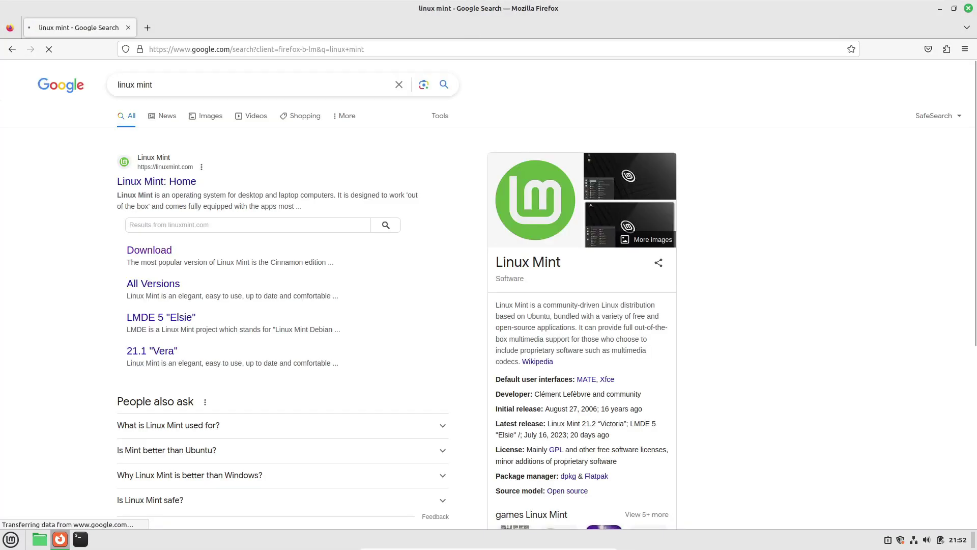
pyautogui.click(153, 248)
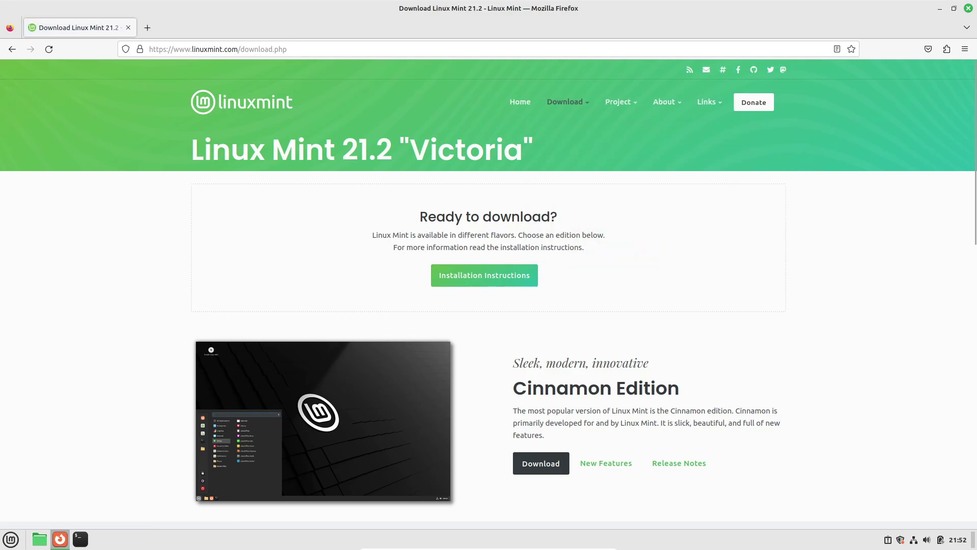
pyautogui.scroll(-15, 489, 306)
pyautogui.scroll(9, 489, 305)
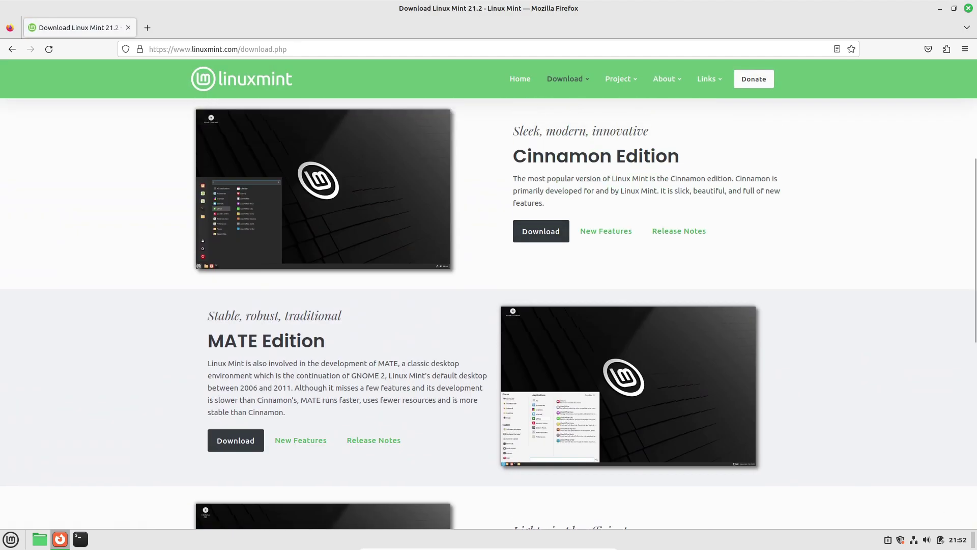
pyautogui.scroll(-5, 489, 305)
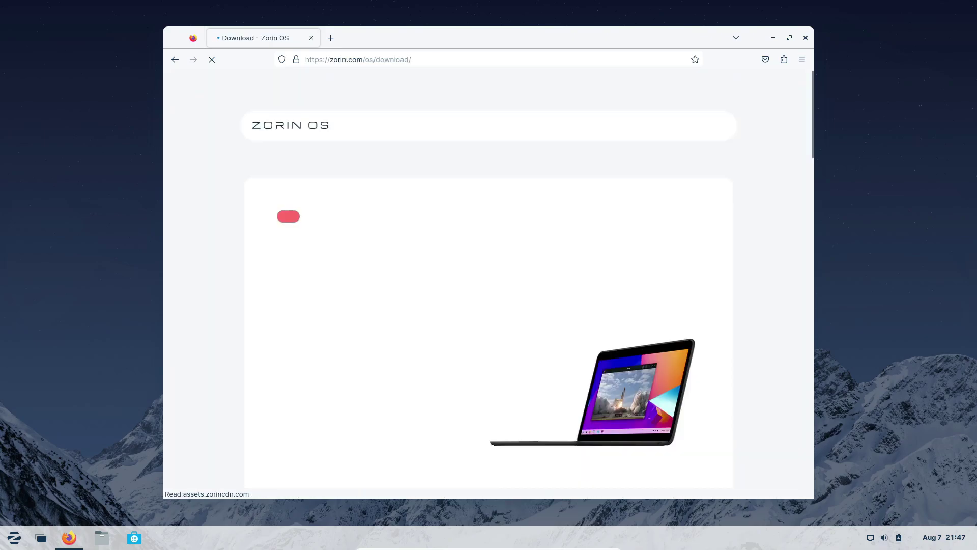
# Review the Pro, Core and Lite editions and their comparison table on the Zorin OS download page, and close the browser.
pyautogui.scroll(-2, 489, 285)
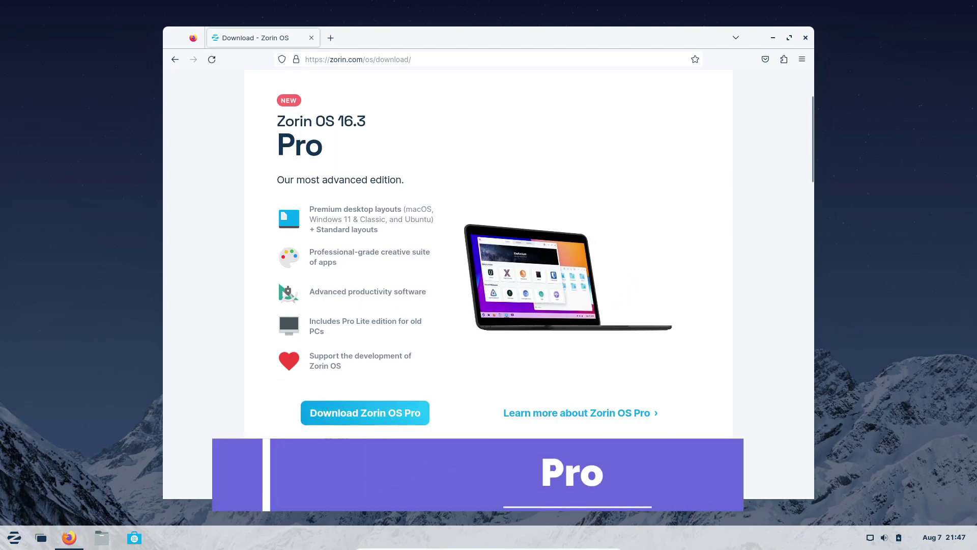
pyautogui.scroll(-6, 489, 285)
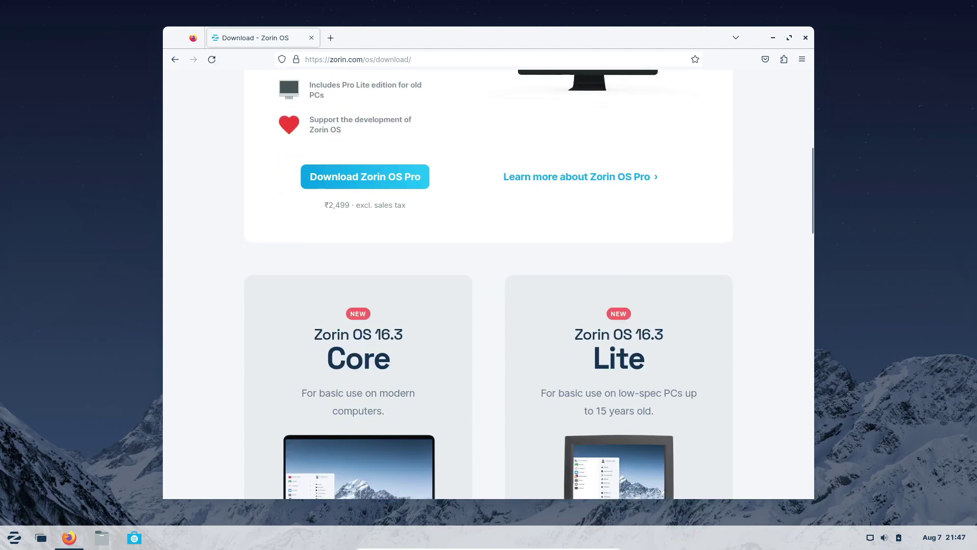
pyautogui.scroll(-2, 489, 285)
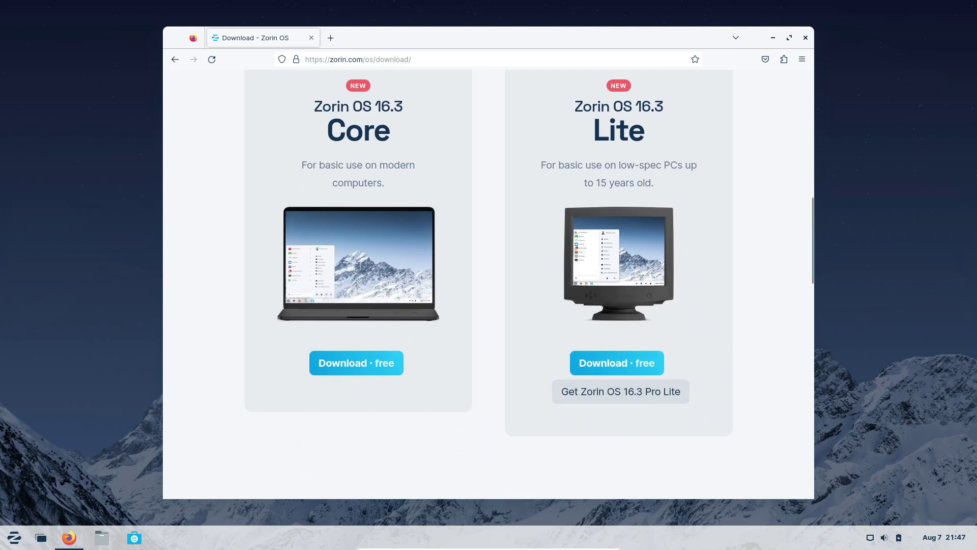
pyautogui.scroll(-6, 489, 285)
pyautogui.scroll(-3, 489, 285)
pyautogui.scroll(4, 489, 285)
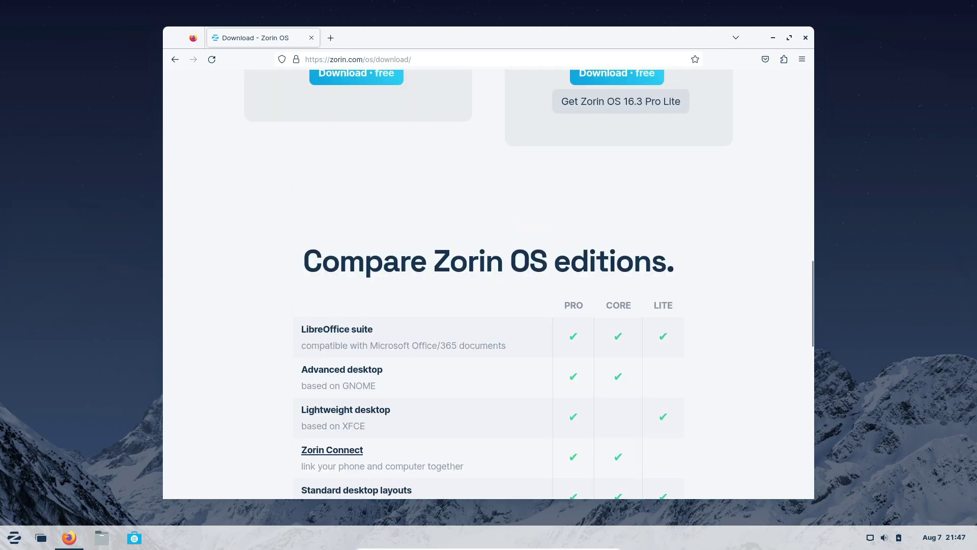
pyautogui.hotkey('alt', 'F4')
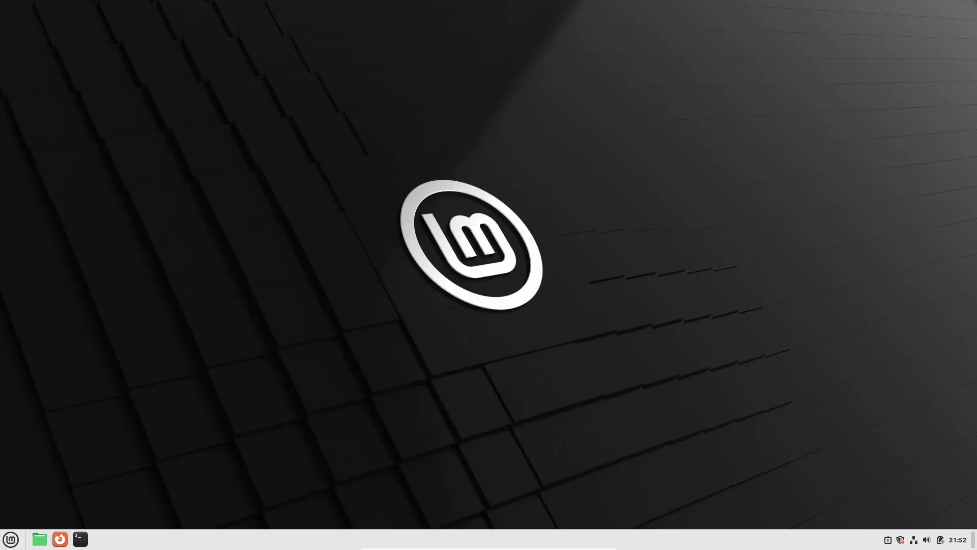
# Open Firefox on Linux Mint, search for "linux mint forum" and open the Linux Mint Forums index page.
pyautogui.click(60, 539)
pyautogui.hotkey('ctrl', 'l')
pyautogui.write('l')
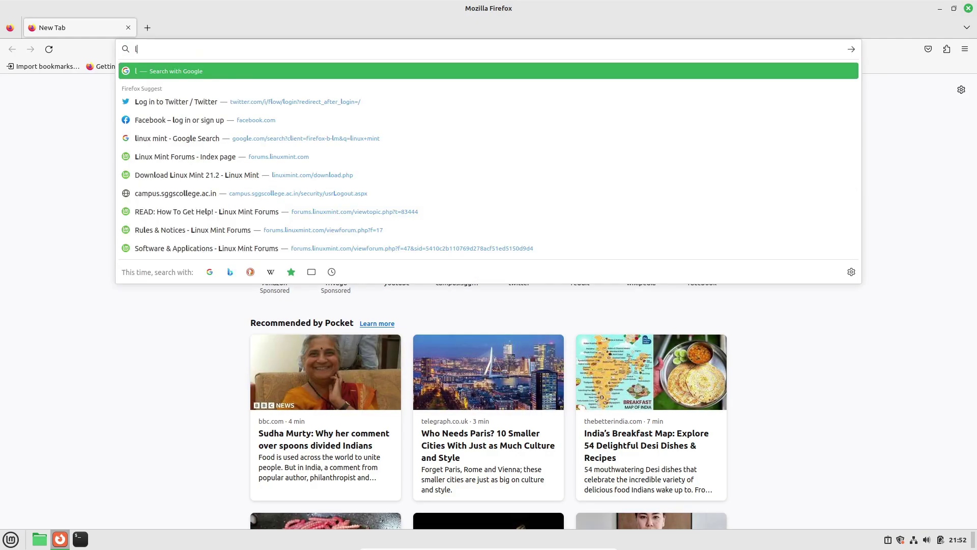
pyautogui.write('inux mint forum')
pyautogui.press('Return')
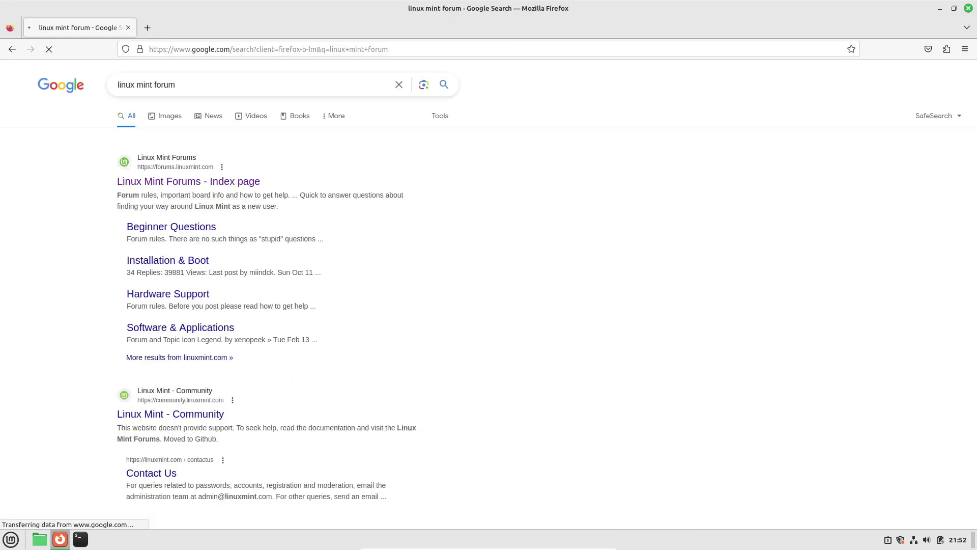
pyautogui.click(188, 182)
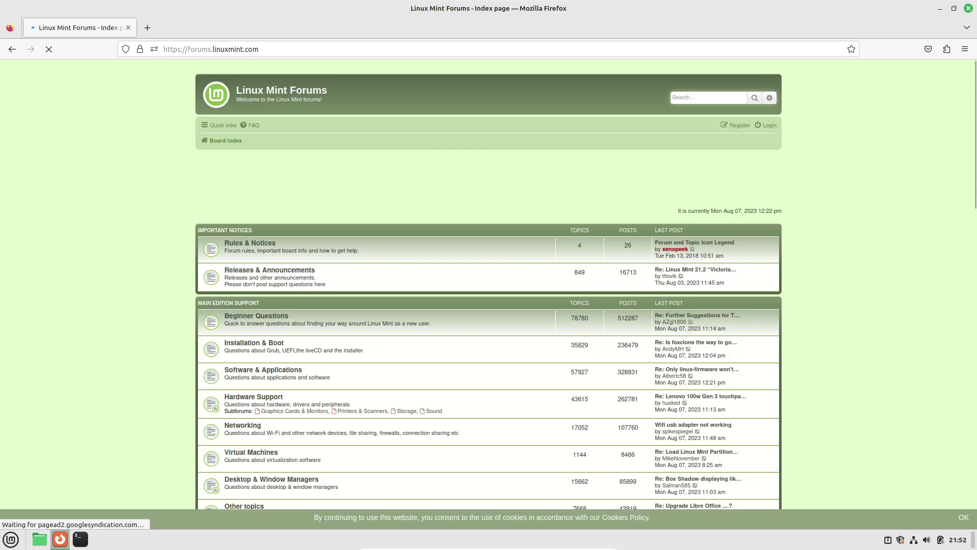
# Look through the board sections on the Linux Mint Forums index page and close the browser.
pyautogui.scroll(-15, 489, 285)
pyautogui.scroll(5, 489, 285)
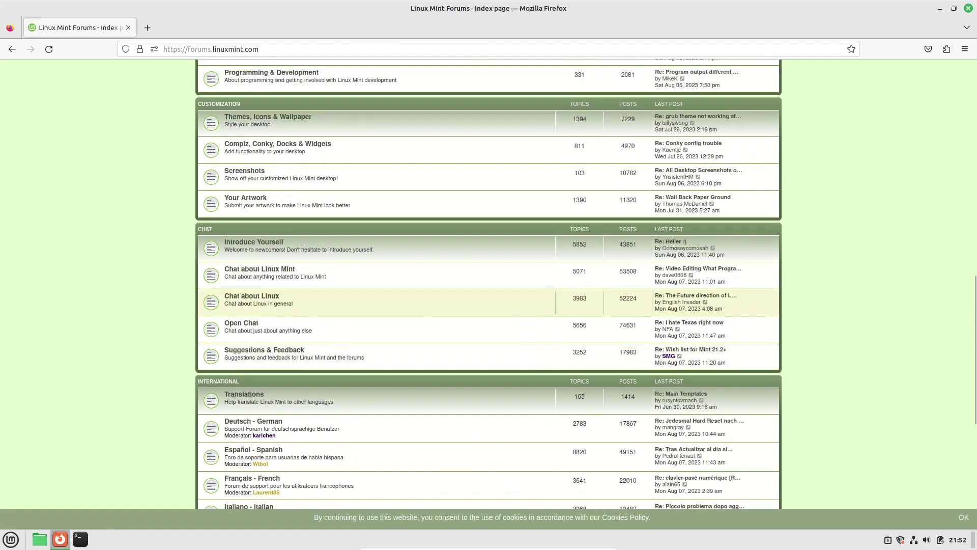
pyautogui.scroll(8, 357, 282)
pyautogui.scroll(3, 357, 282)
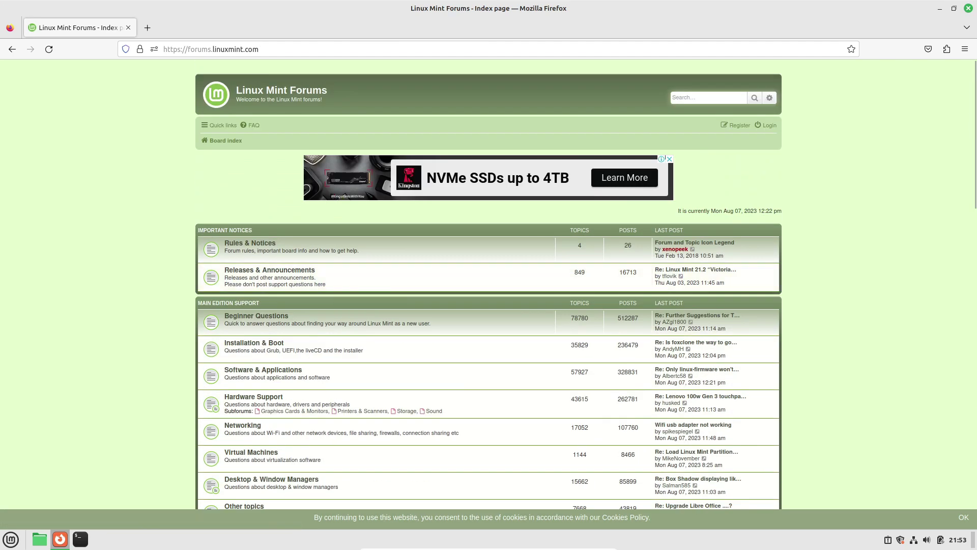
pyautogui.scroll(-15, 367, 316)
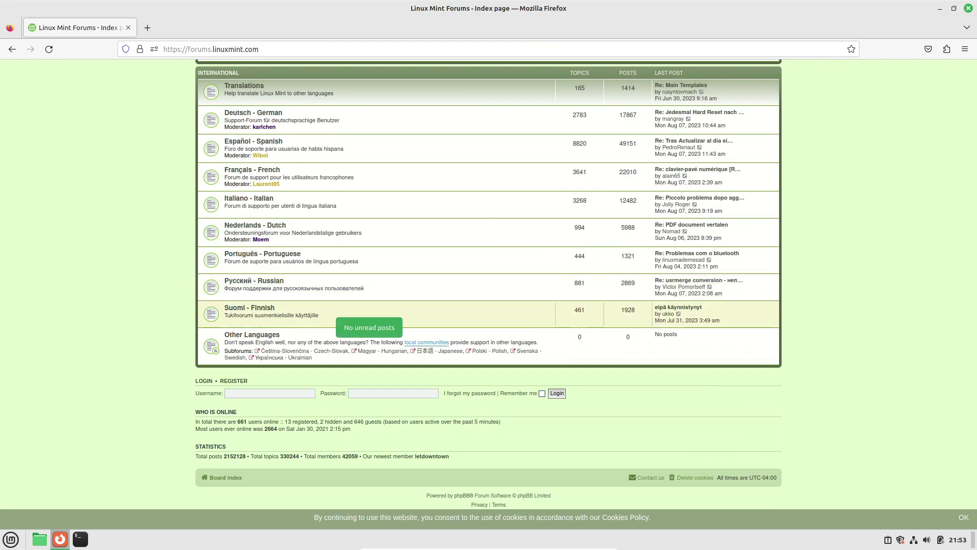
pyautogui.scroll(5, 366, 314)
pyautogui.click(969, 8)
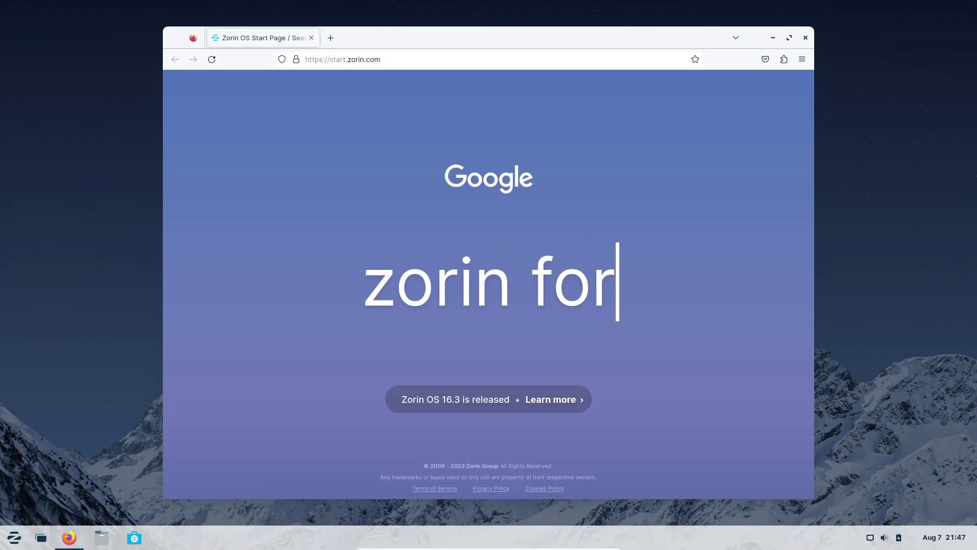
# Search Google for "zorin forum" in Firefox on Zorin OS and open the Zorin Forum home page.
pyautogui.press('BackSpace')
pyautogui.write('um')
pyautogui.press('Return')
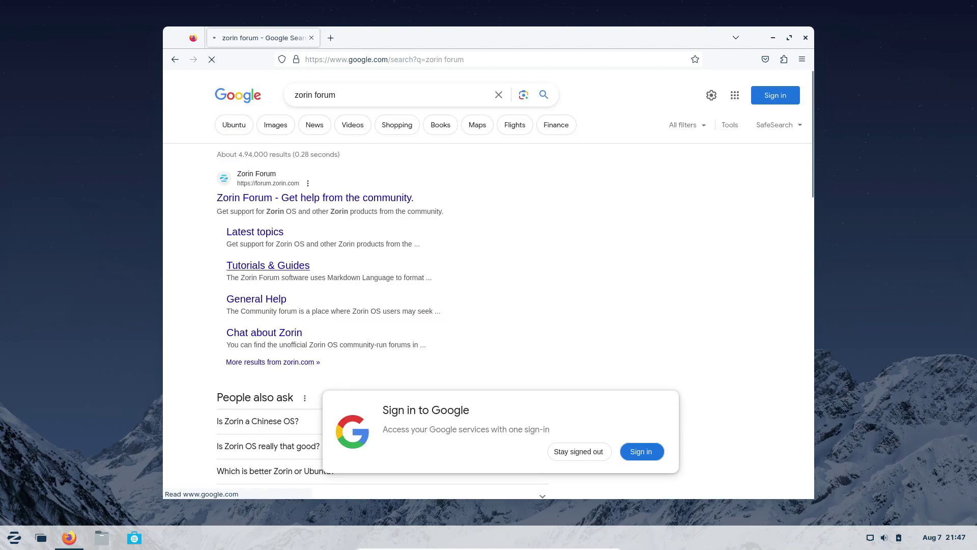
pyautogui.click(275, 198)
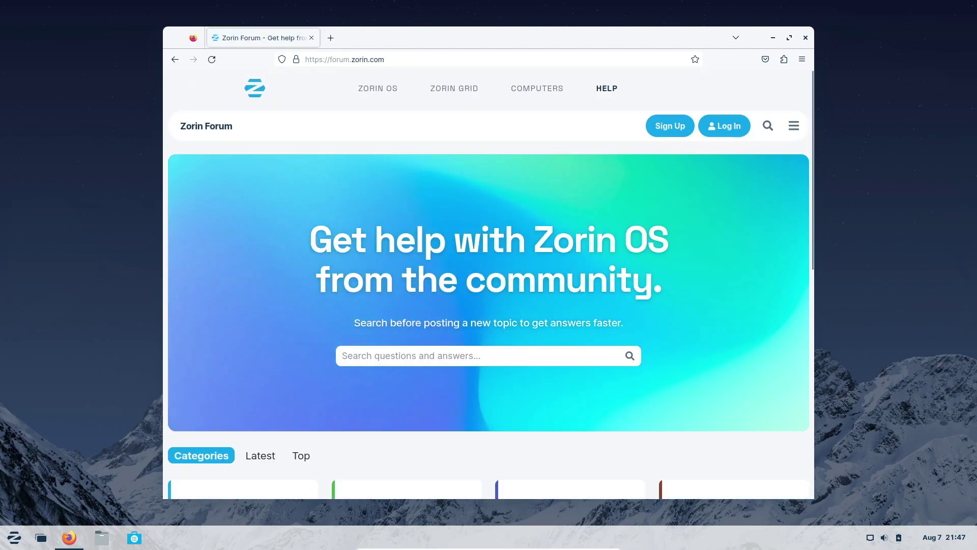
# Open the Hardware Support category of the Zorin Forum and look through its latest topics.
pyautogui.scroll(-5, 571, 198)
pyautogui.click(408, 204)
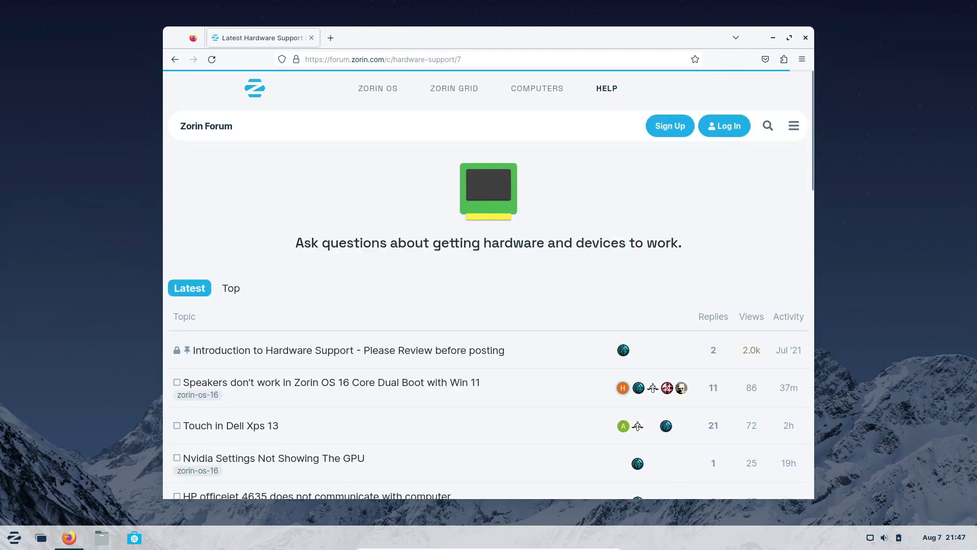
pyautogui.scroll(-10, 489, 285)
pyautogui.scroll(-8, 356, 286)
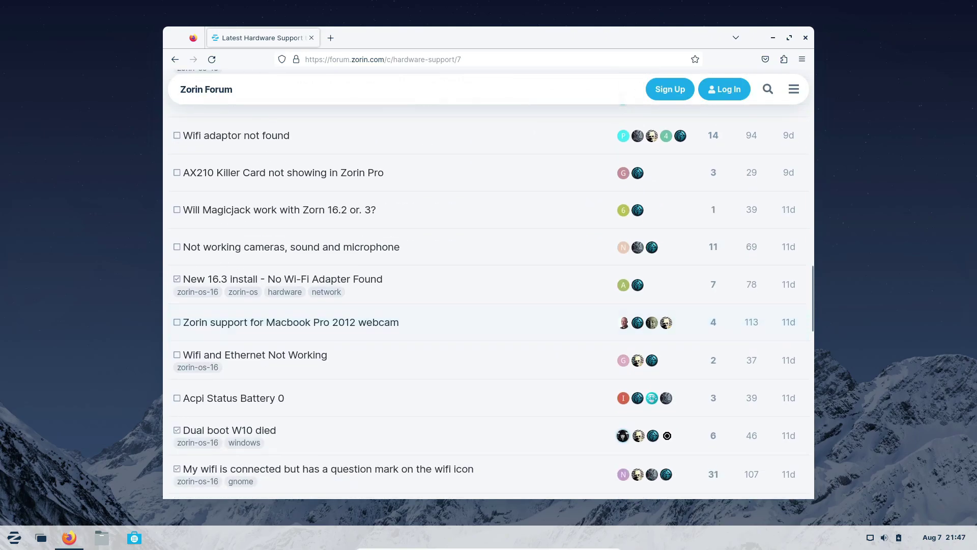
# Look through the remaining Hardware Support topics on the Zorin Forum, return to the start of the page and open an entry there.
pyautogui.scroll(-4, 489, 285)
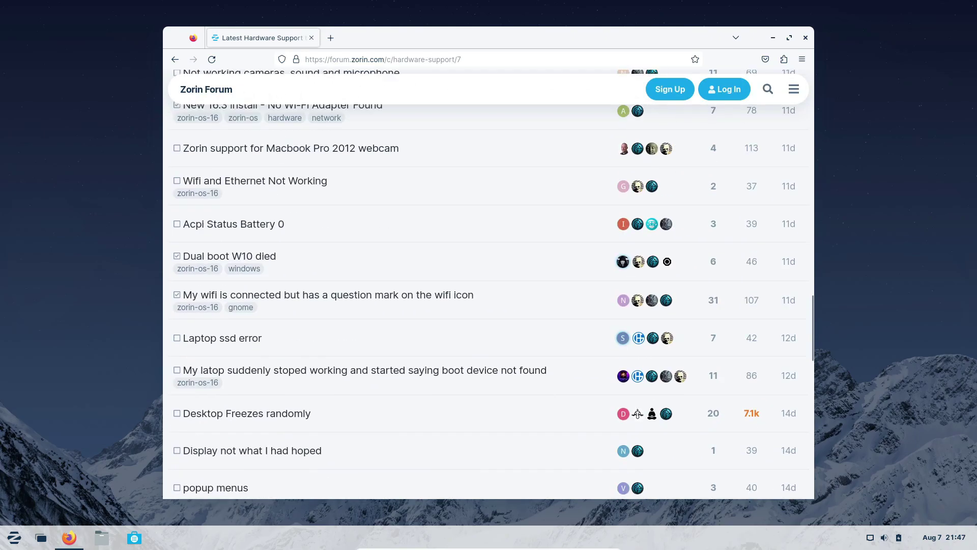
pyautogui.scroll(20, 489, 286)
pyautogui.click(231, 288)
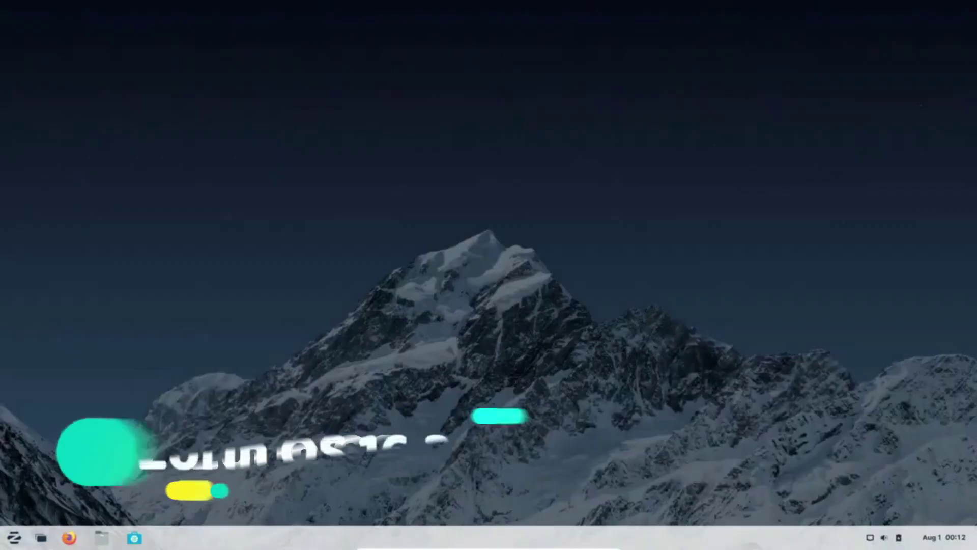
# Search the Zorin OS application menu for "htop" and launch it to view the system's resource usage.
pyautogui.press('super')
pyautogui.write('htop')
pyautogui.press('Return')
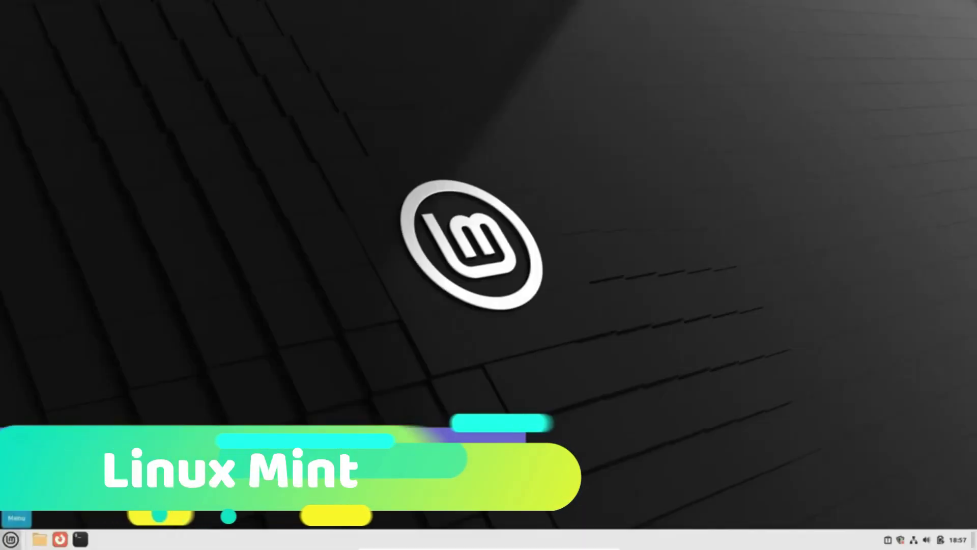
# Launch htop through the Linux Mint menu search to view that system's resource usage.
pyautogui.press('super')
pyautogui.write('htop')
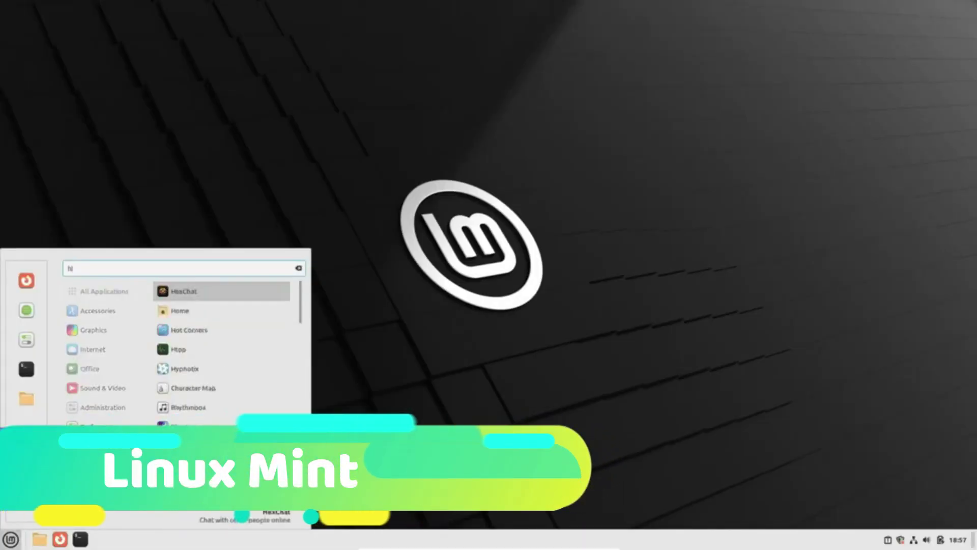
pyautogui.press('Return')
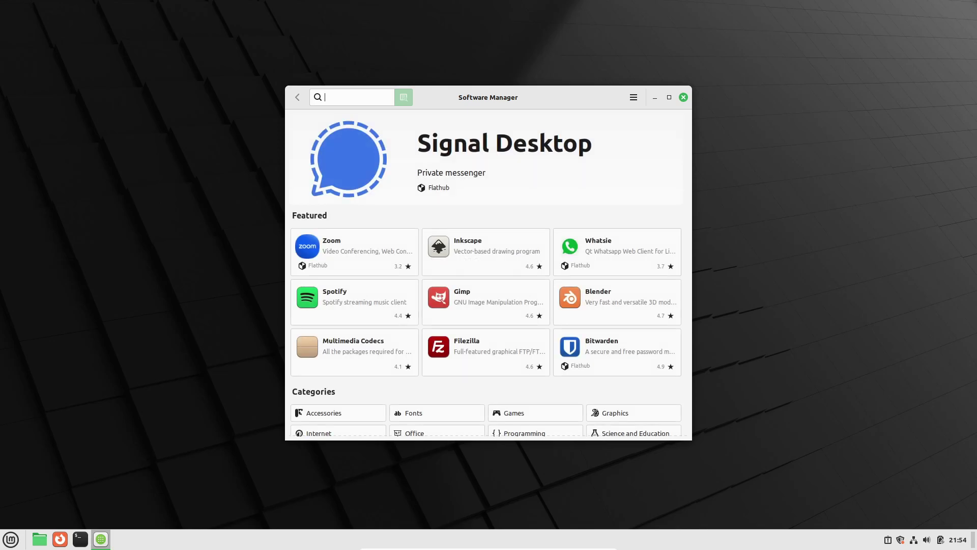
# Look through the featured apps, categories and Top Rated list in Linux Mint's Software Manager.
pyautogui.scroll(-10, 486, 275)
pyautogui.scroll(-2, 486, 275)
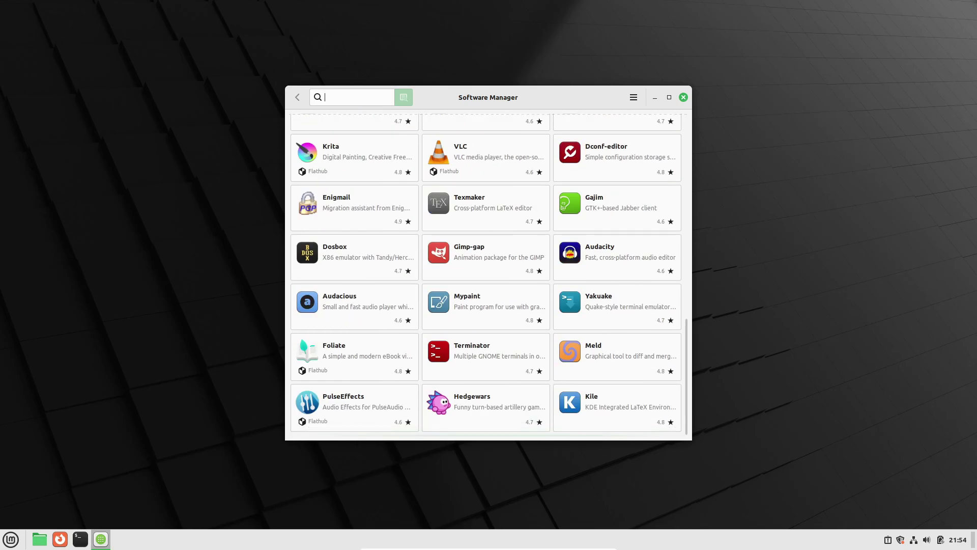
pyautogui.scroll(8, 486, 275)
pyautogui.scroll(-3, 486, 275)
pyautogui.scroll(-1, 490, 275)
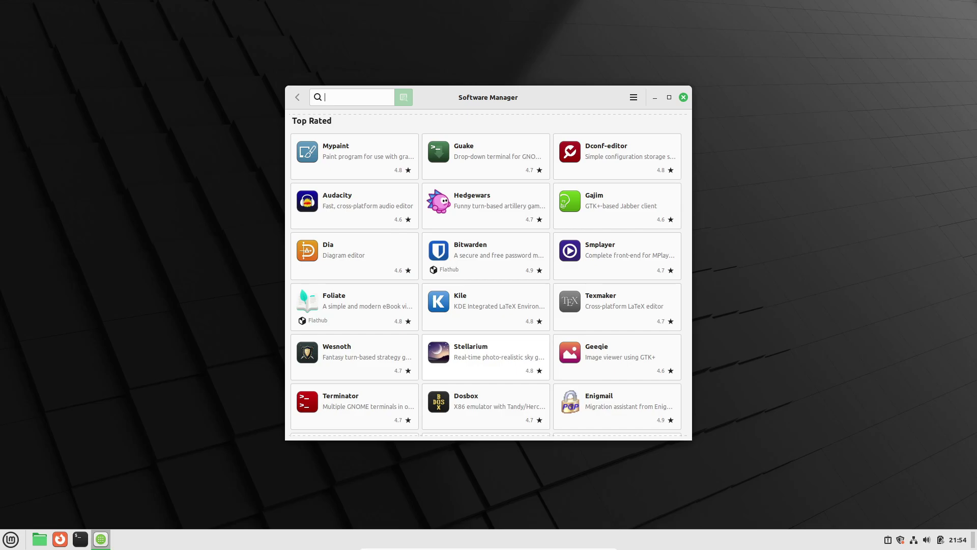
# View the Steam page from the featured apps in Software Manager, check another featured app and return to the overview.
pyautogui.scroll(5, 486, 357)
pyautogui.click(486, 252)
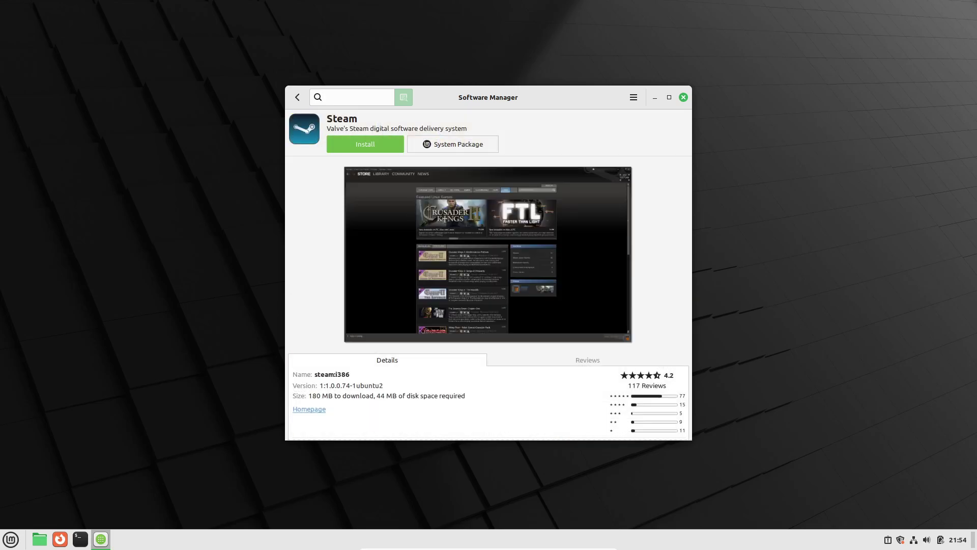
pyautogui.scroll(-4, 488, 297)
pyautogui.click(297, 97)
pyautogui.click(355, 252)
pyautogui.click(297, 97)
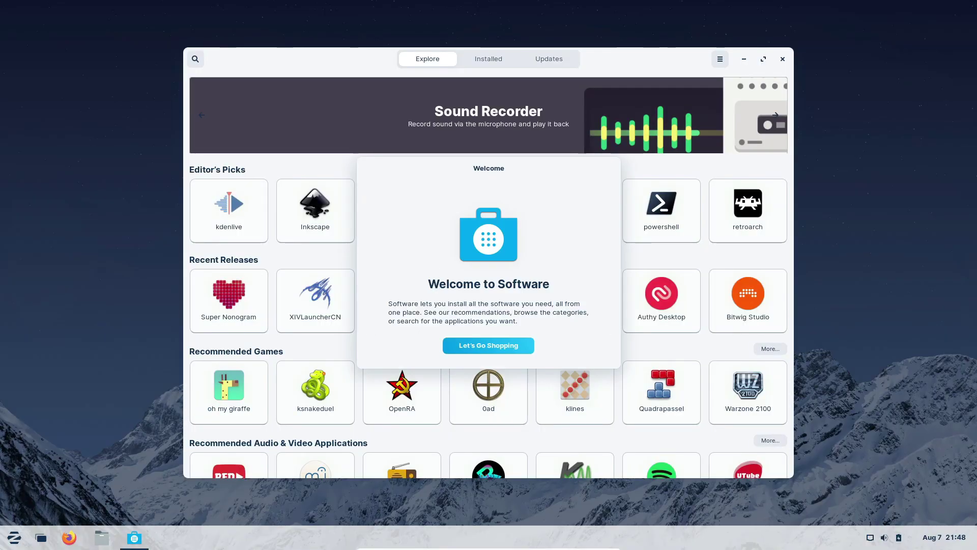
# Dismiss the Software welcome dialog on Zorin OS and check the Installed and Updates views before returning to Explore.
pyautogui.press('Return')
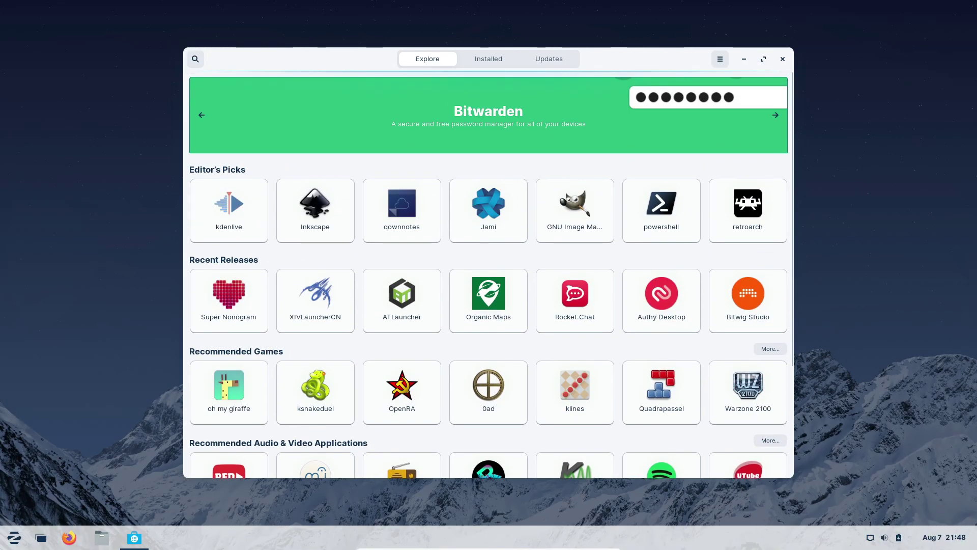
pyautogui.click(720, 58)
pyautogui.click(720, 114)
pyautogui.press('Escape')
pyautogui.click(488, 58)
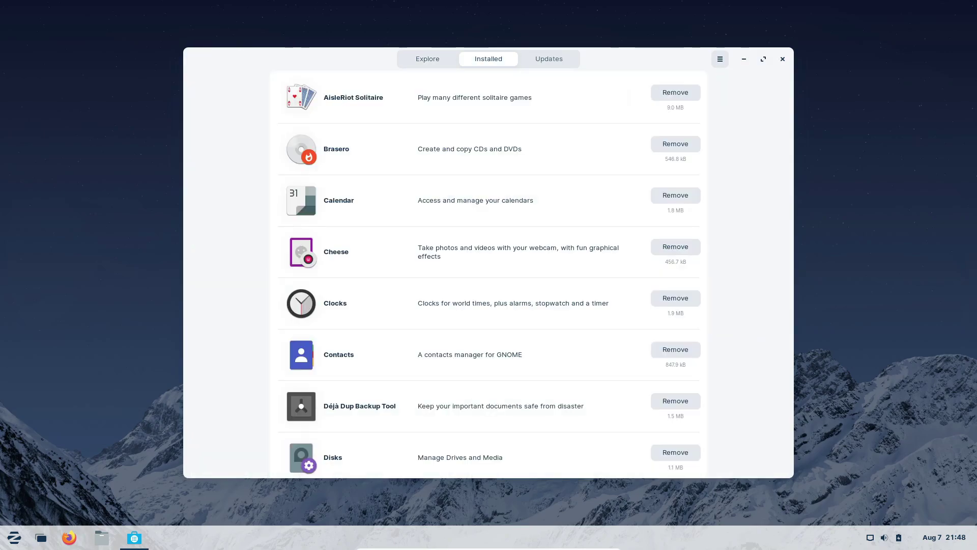
pyautogui.click(548, 59)
pyautogui.click(427, 59)
# Open the Games category from the Software overview on Zorin OS and go back to the overview.
pyautogui.scroll(-10, 489, 274)
pyautogui.click(288, 429)
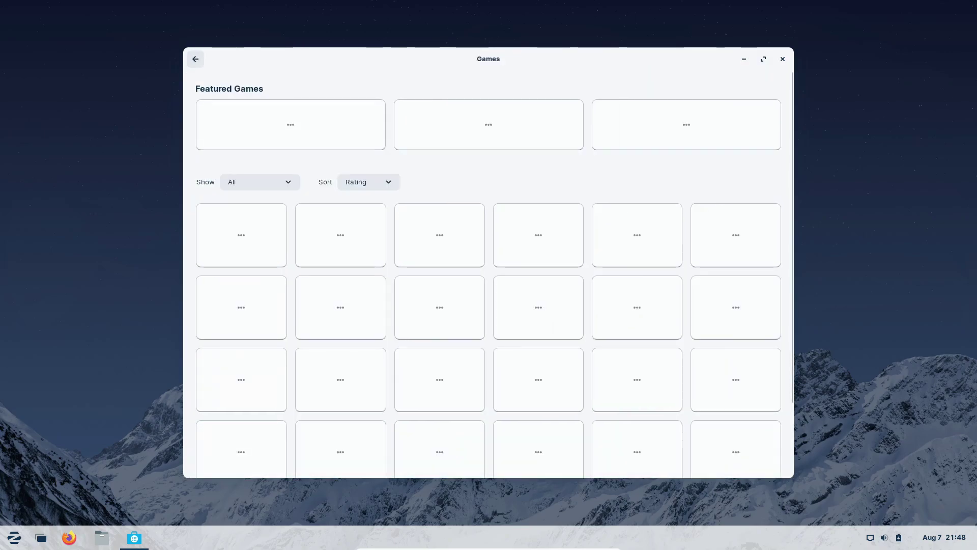
pyautogui.hotkey('alt', 'Left')
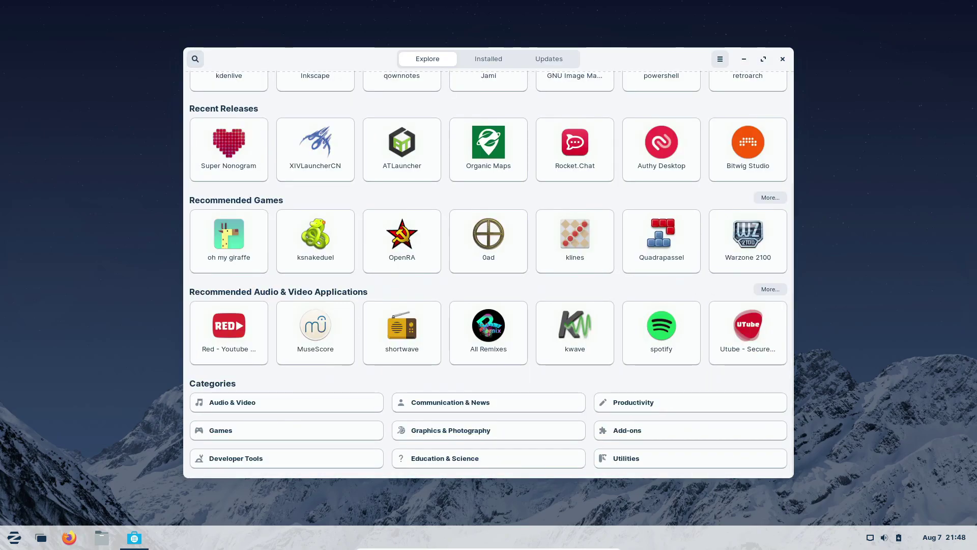
# View the spotify details page and the Red - Youtube app entry in Zorin's Software store, and close the store.
pyautogui.click(662, 333)
pyautogui.scroll(-3, 488, 274)
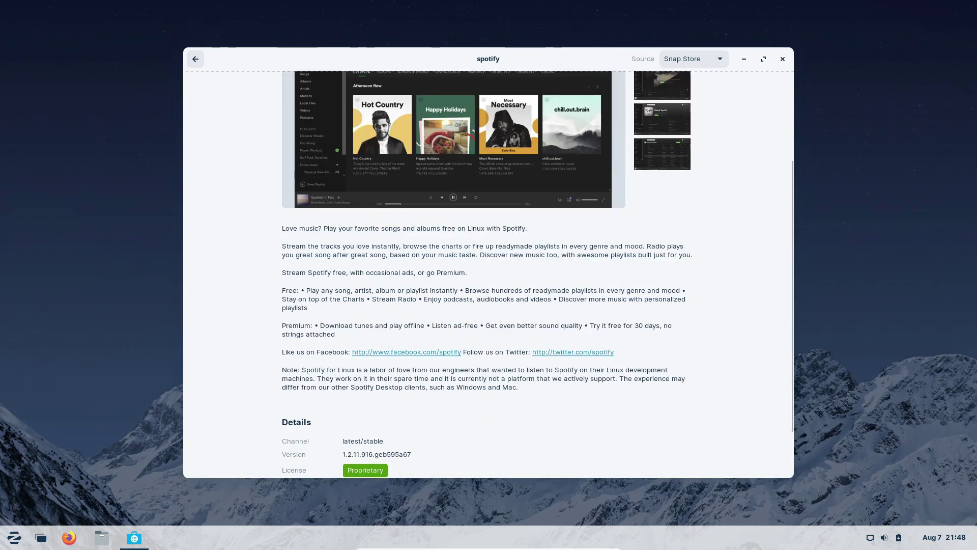
pyautogui.hotkey('alt', 'Left')
pyautogui.click(229, 328)
pyautogui.click(782, 58)
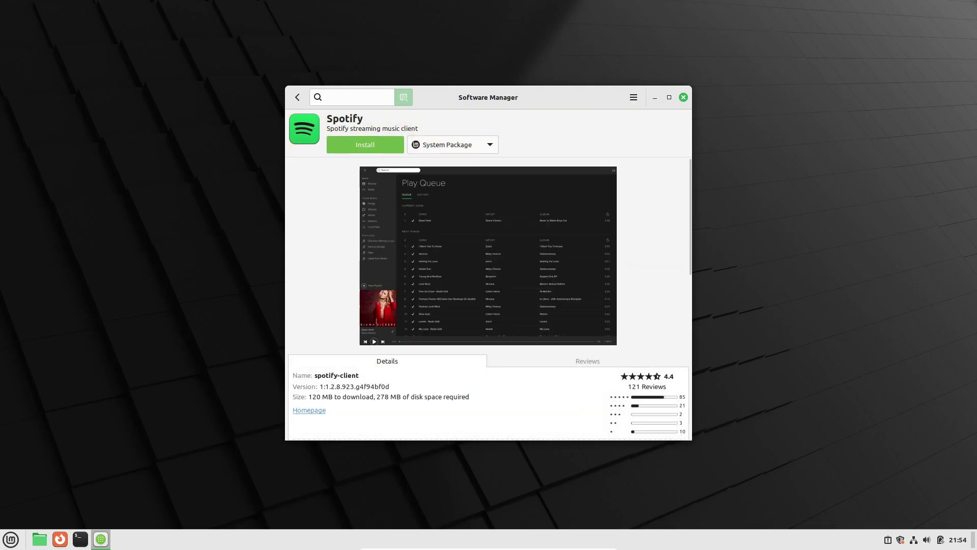
# Look through the Spotify page in Linux Mint's Software Manager and close Software Manager.
pyautogui.scroll(-3, 489, 300)
pyautogui.click(683, 97)
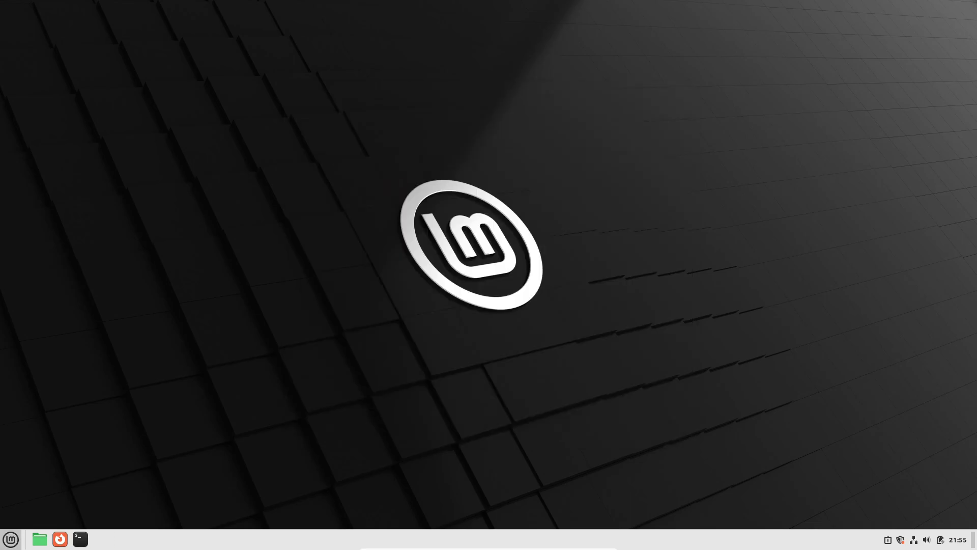
# Browse the categories and preinstalled applications in the Linux Mint menu, including Education, Games and Internet, and close the menu.
pyautogui.click(10, 539)
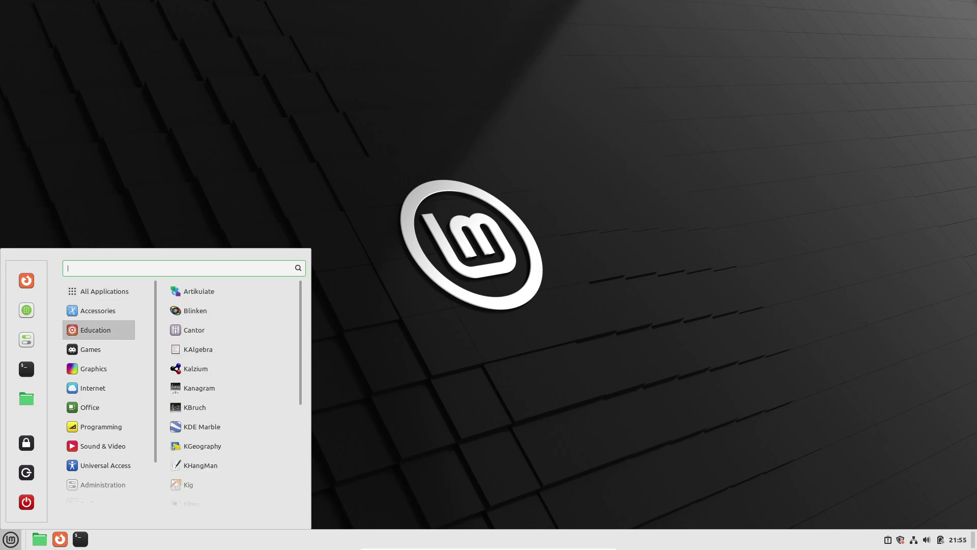
pyautogui.scroll(-2, 98, 338)
pyautogui.scroll(2, 99, 351)
pyautogui.press('Left')
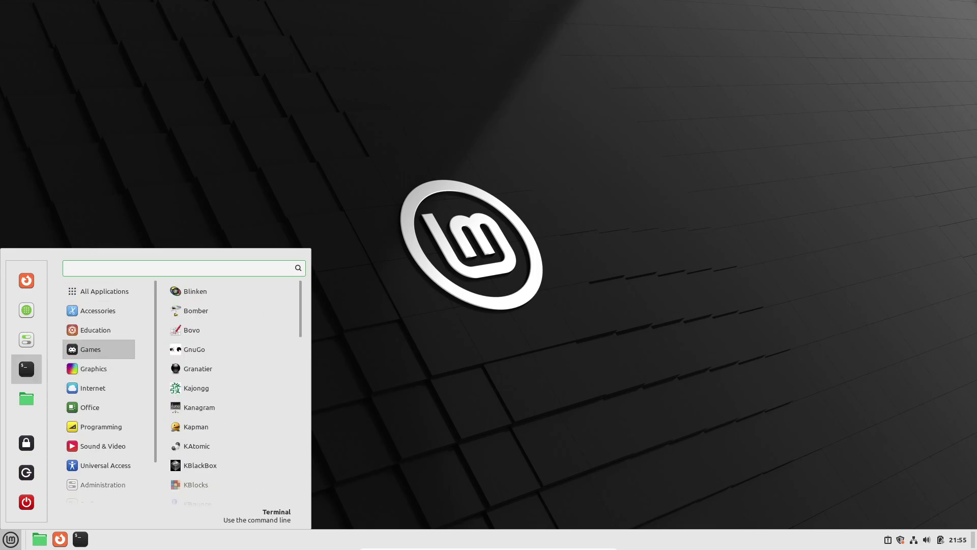
pyautogui.press('Up')
pyautogui.press('Up')
pyautogui.press('Right')
pyautogui.press('Down')
pyautogui.press('Down')
pyautogui.press('Down')
pyautogui.press('Down')
pyautogui.press('Down')
pyautogui.scroll(-2, 98, 388)
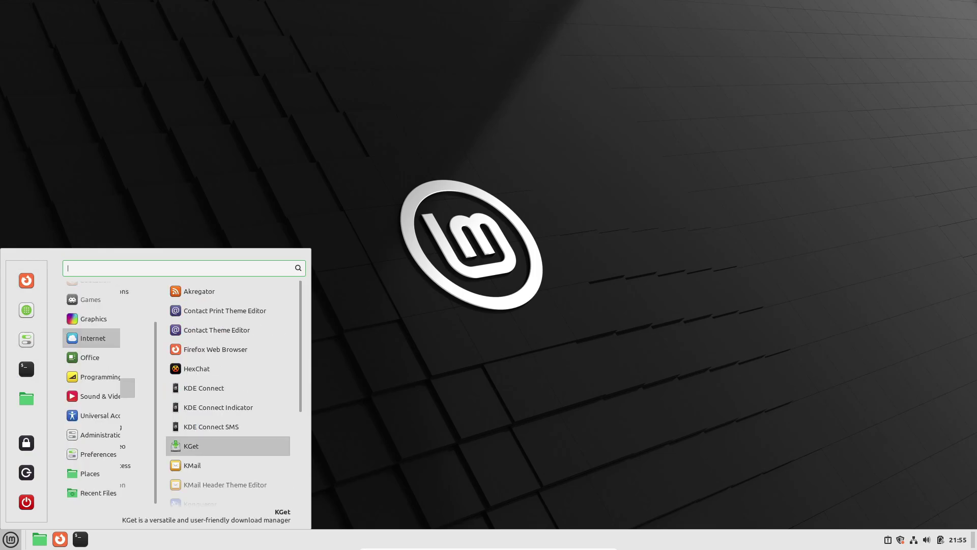
pyautogui.scroll(-3, 227, 440)
pyautogui.press('Escape')
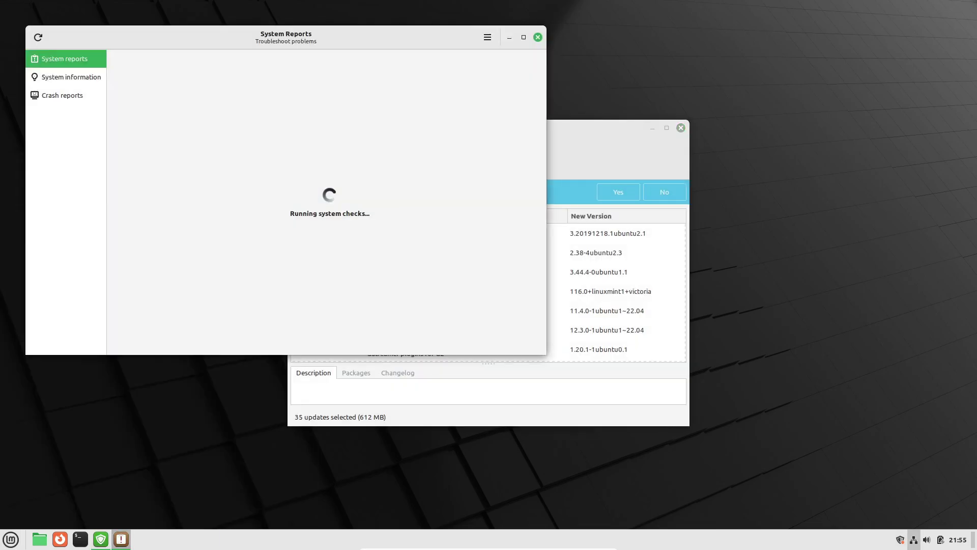
# Close the System Reports and Update Manager windows on Linux Mint.
pyautogui.hotkey('alt', 'F4')
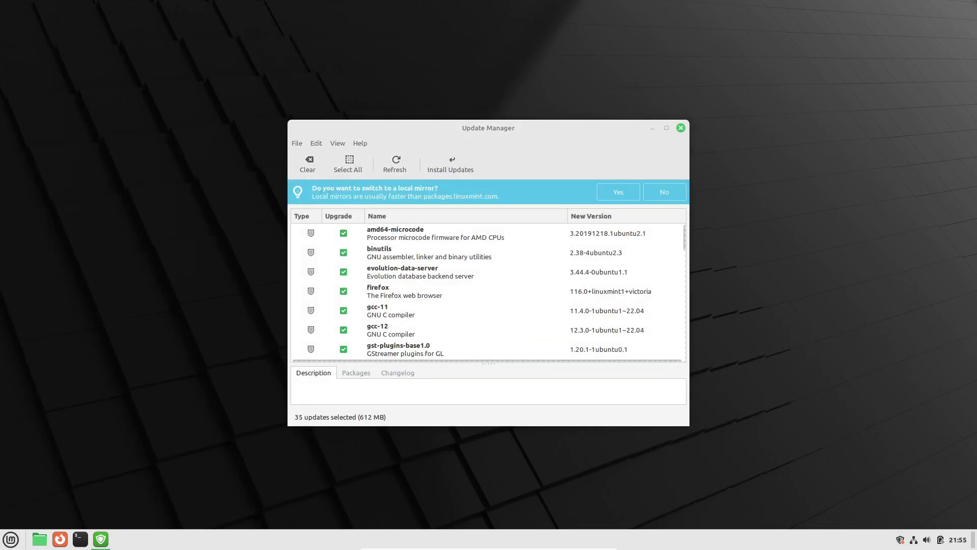
pyautogui.hotkey('alt', 'F4')
# Run htop in a new terminal on Linux Mint to inspect the running processes, and close the terminal.
pyautogui.hotkey('ctrl', 'alt', 't')
pyautogui.write('htop')
pyautogui.press('Return')
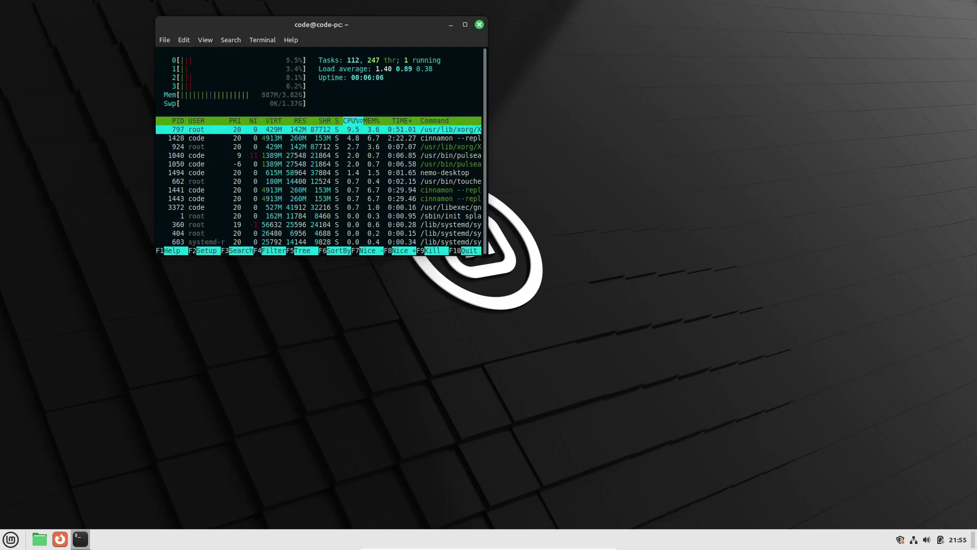
pyautogui.hotkey('alt', 'F4')
pyautogui.press('Return')
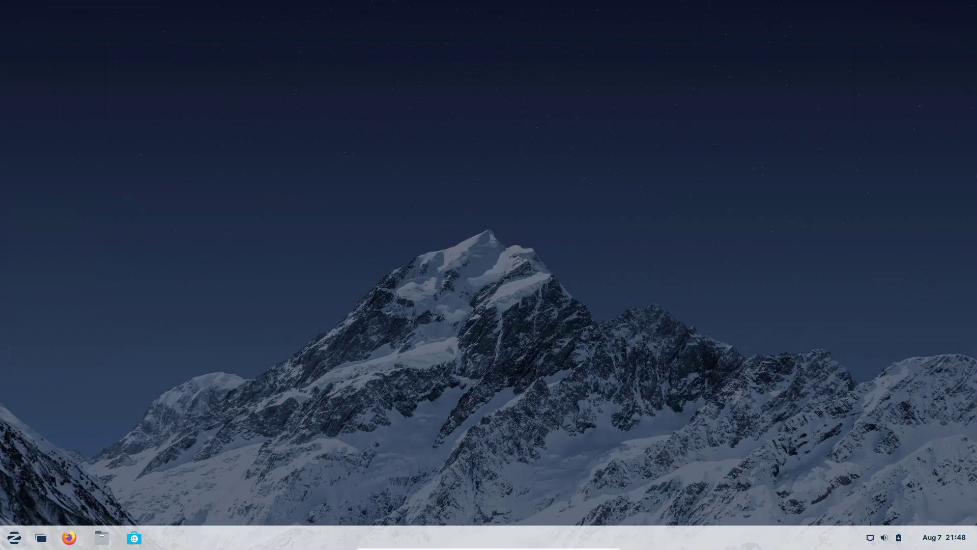
# Open the Zorin OS menu and look through the applications in the Accessories, Games and Graphics categories.
pyautogui.press('super')
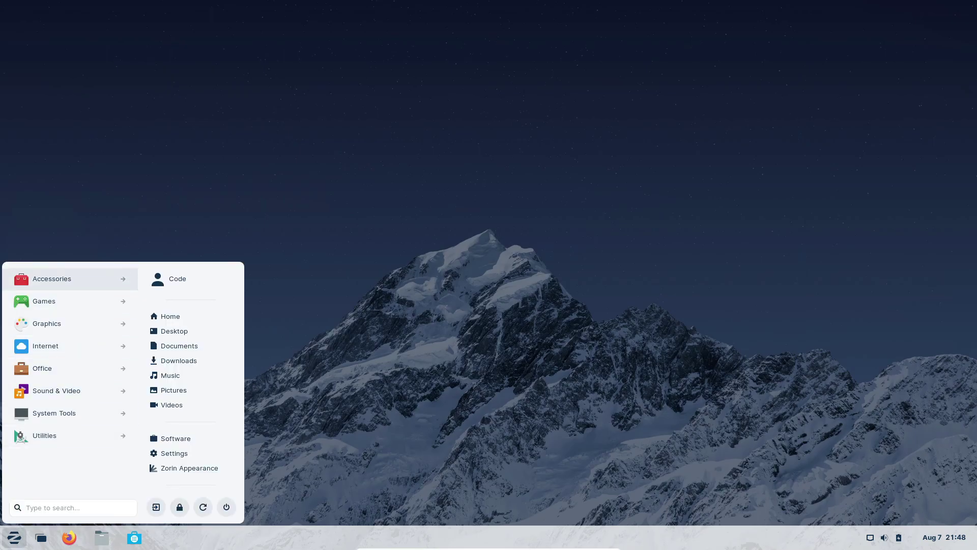
pyautogui.press('Return')
pyautogui.press('Down')
pyautogui.press('Up')
pyautogui.press('Up')
pyautogui.press('Return')
pyautogui.press('Down')
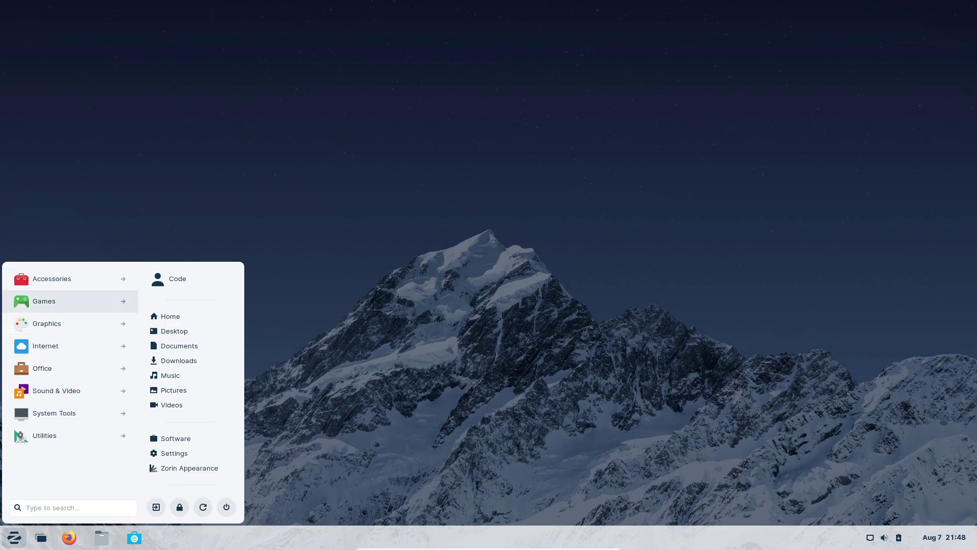
pyautogui.press('Return')
pyautogui.press('Tab')
pyautogui.press('Return')
pyautogui.press('Down')
pyautogui.press('Return')
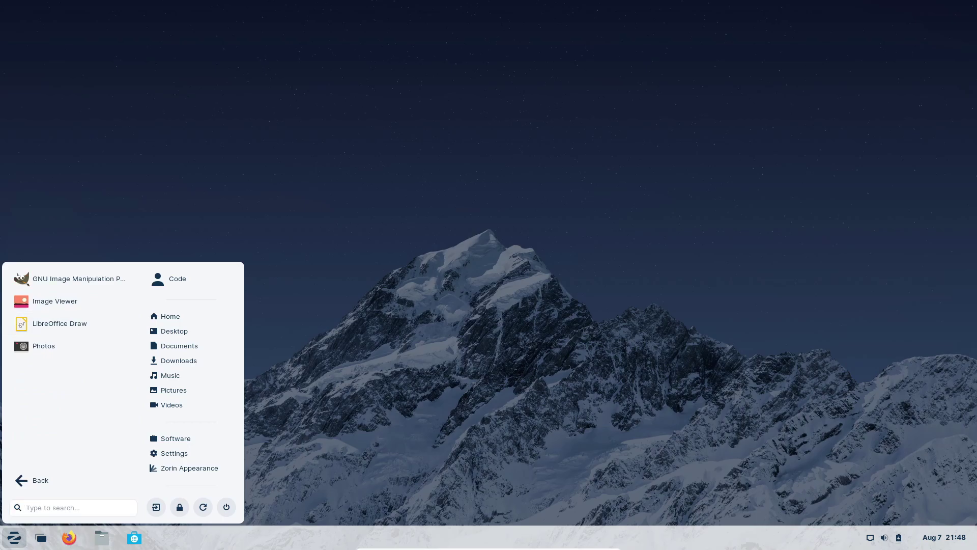
# Look through the applications in the Internet and Office categories of the Zorin OS menu.
pyautogui.click(69, 480)
pyautogui.click(69, 346)
pyautogui.click(69, 480)
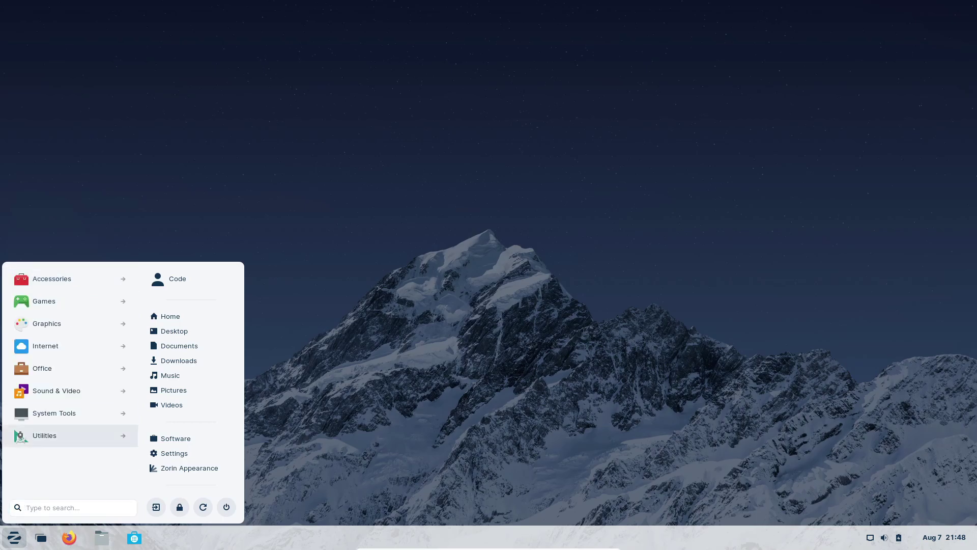
pyautogui.press('Up')
pyautogui.press('Up')
pyautogui.press('Up')
pyautogui.press('Return')
pyautogui.press('Tab')
pyautogui.press('Return')
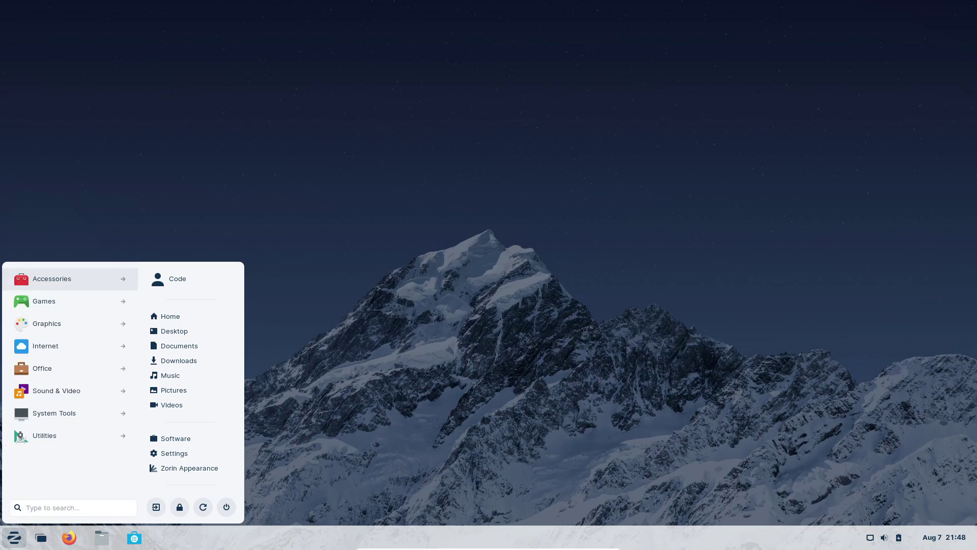
# Browse the System Tools category of the Zorin OS menu and launch Zorin Appearance from it.
pyautogui.click(69, 413)
pyautogui.scroll(-3, 70, 413)
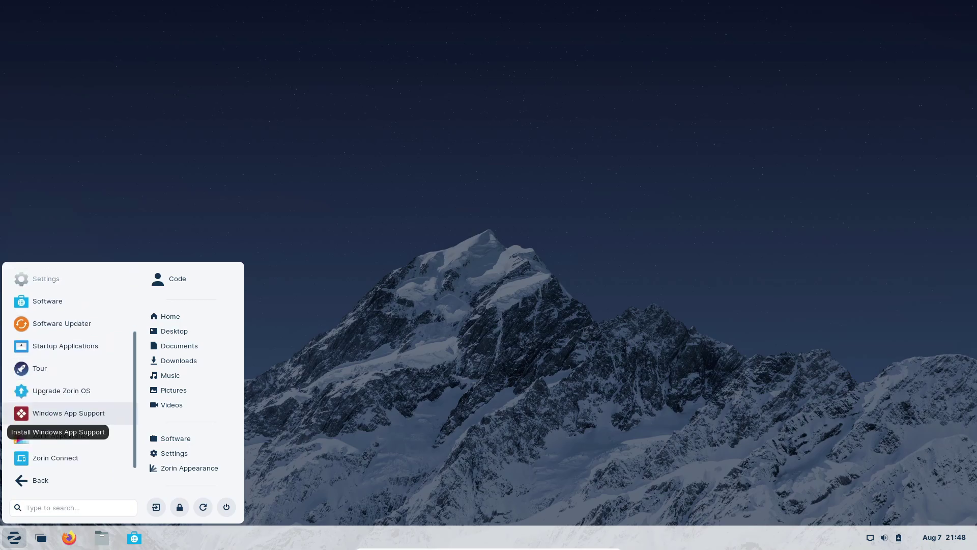
pyautogui.press('Down')
pyautogui.press('Down')
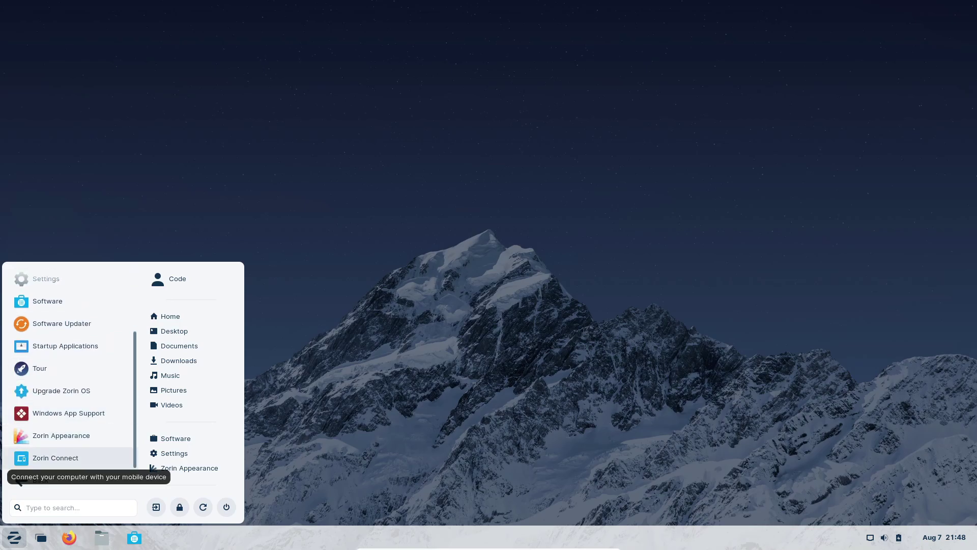
pyautogui.press('Up')
pyautogui.press('Return')
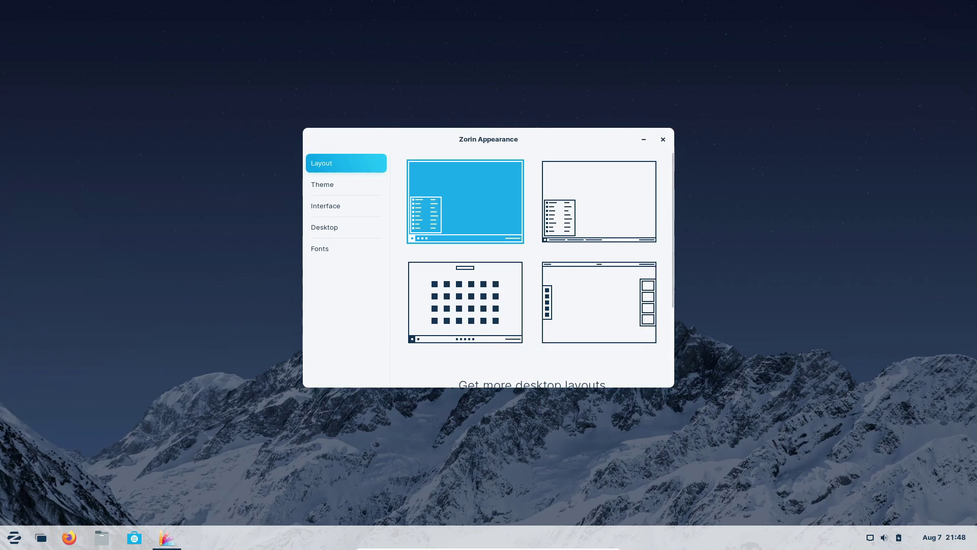
# Try the desktop layout with an upper bar and side dock, restore the original taskbar layout and close Zorin Appearance.
pyautogui.press('Right')
pyautogui.press('Down')
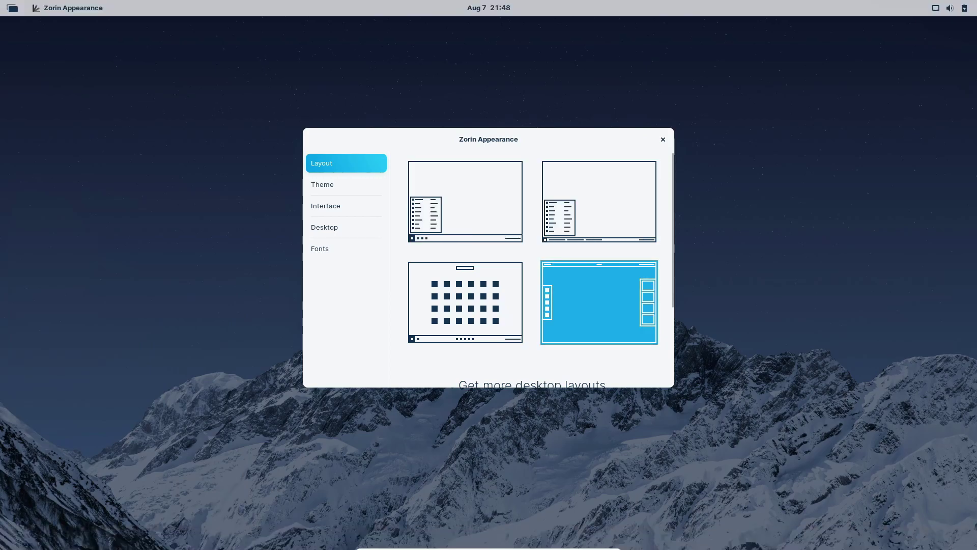
pyautogui.press('Left')
pyautogui.press('Up')
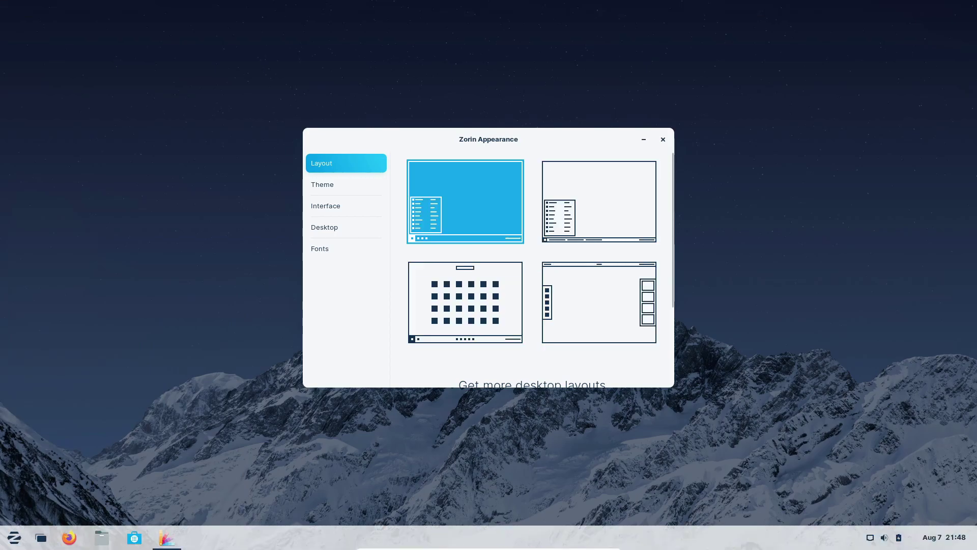
pyautogui.click(663, 139)
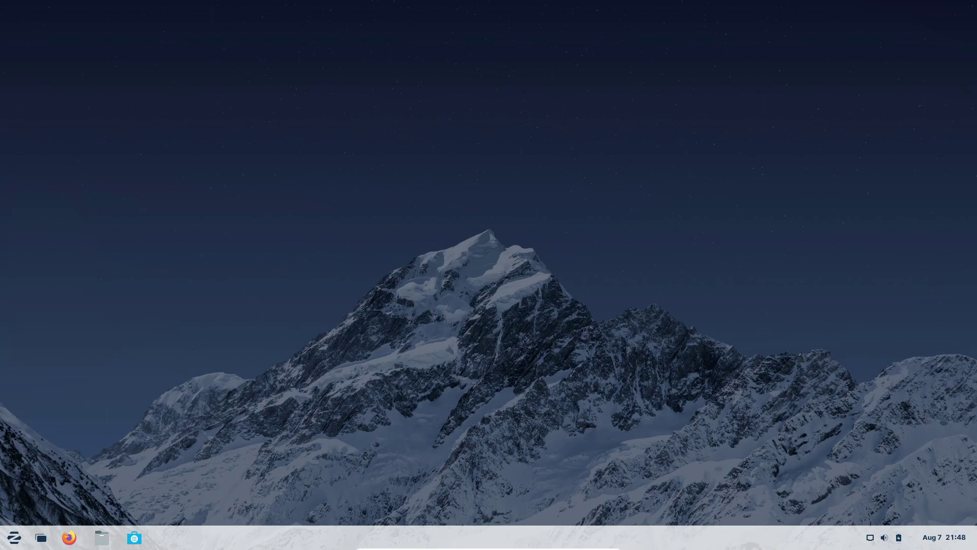